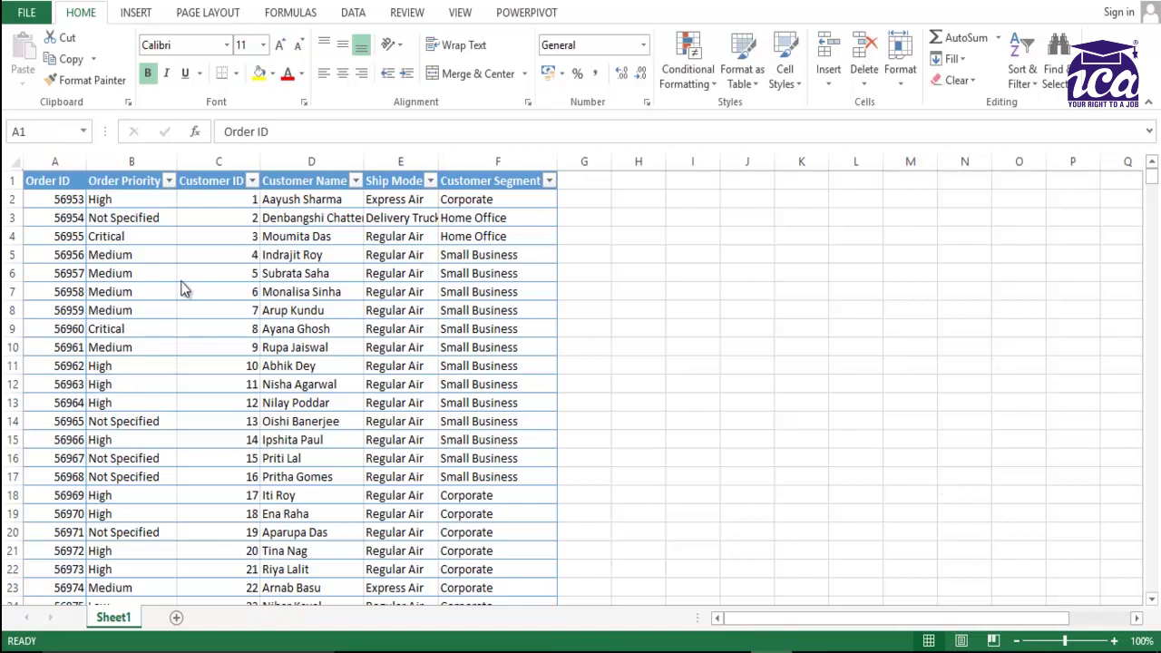
# Protect Sheet1 from the Review tab with a password, entering it twice to confirm.
pyautogui.click(407, 20)
pyautogui.click(512, 63)
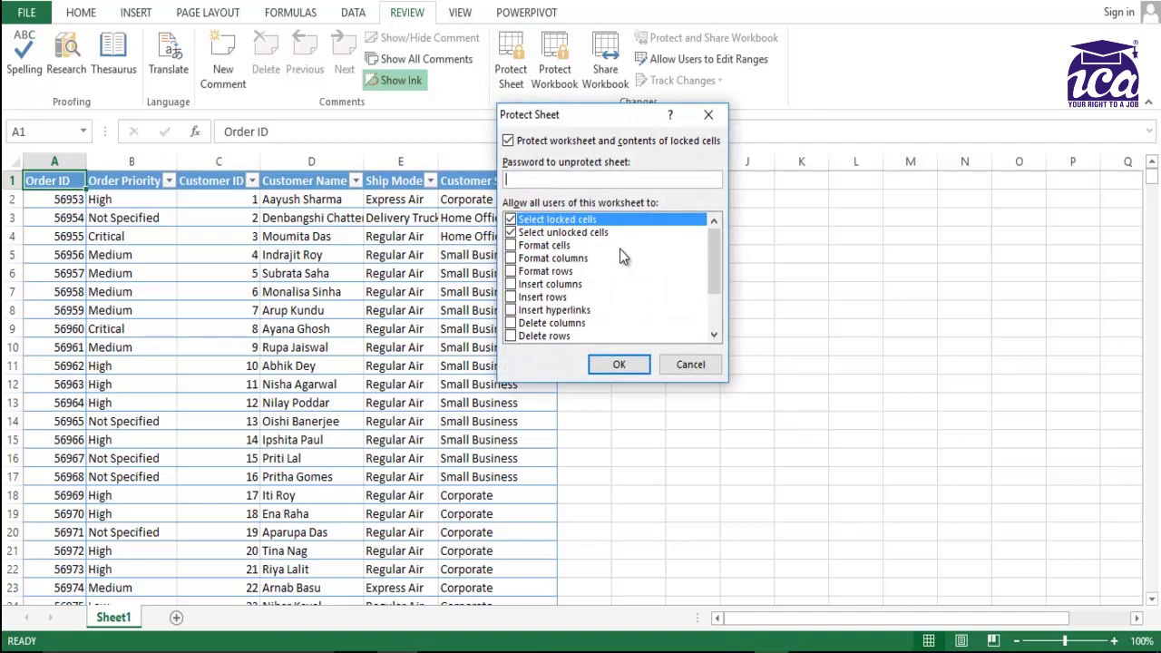
pyautogui.write('123')
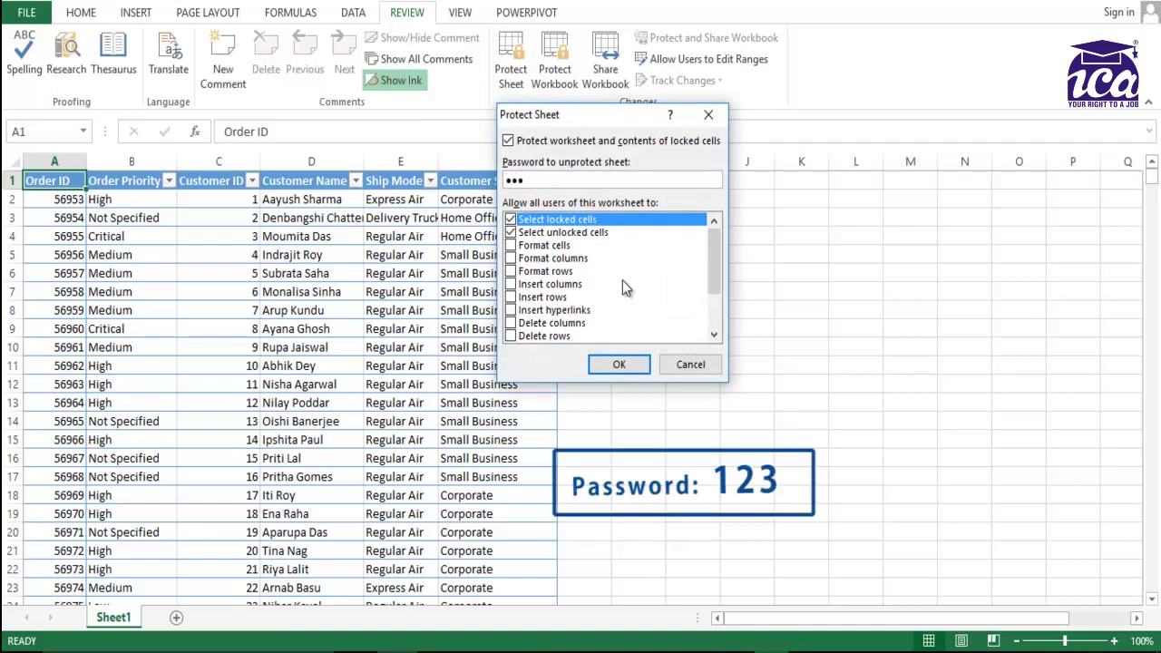
pyautogui.click(619, 364)
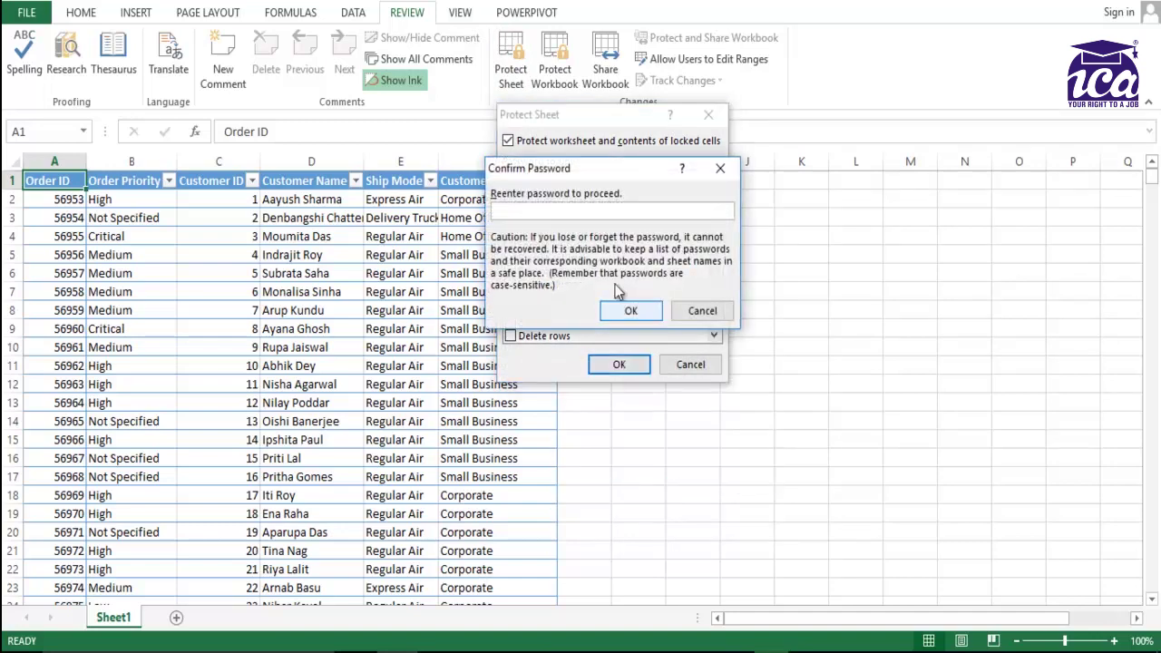
pyautogui.write('123')
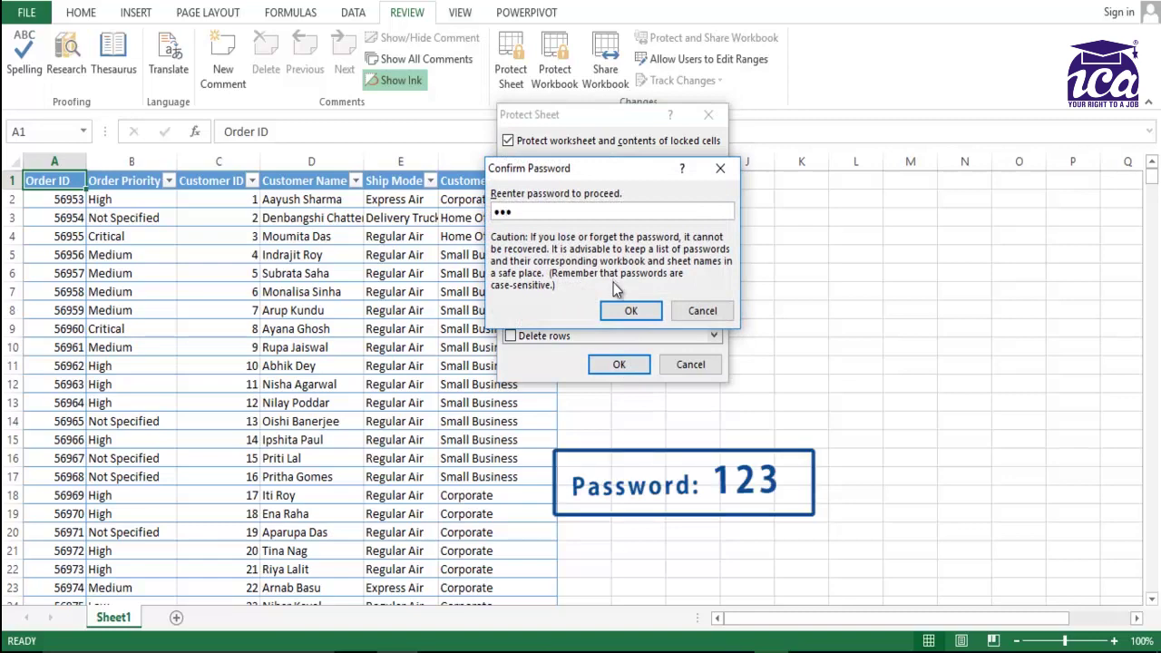
pyautogui.click(626, 310)
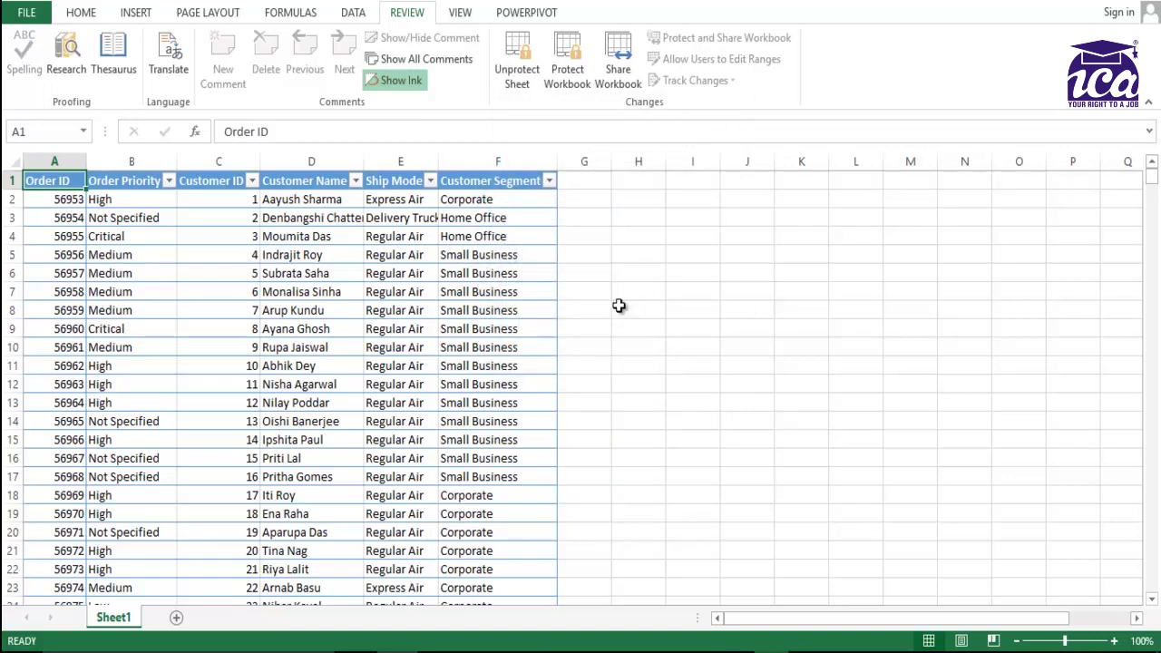
pyautogui.doubleClick(619, 306)
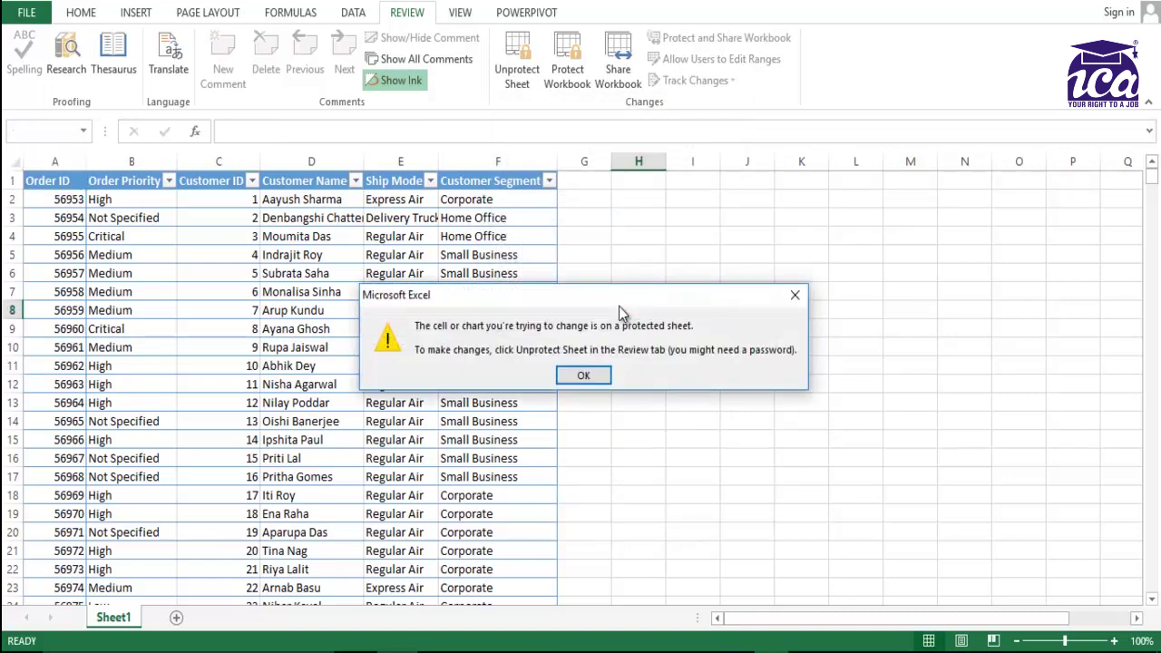
pyautogui.press('Return')
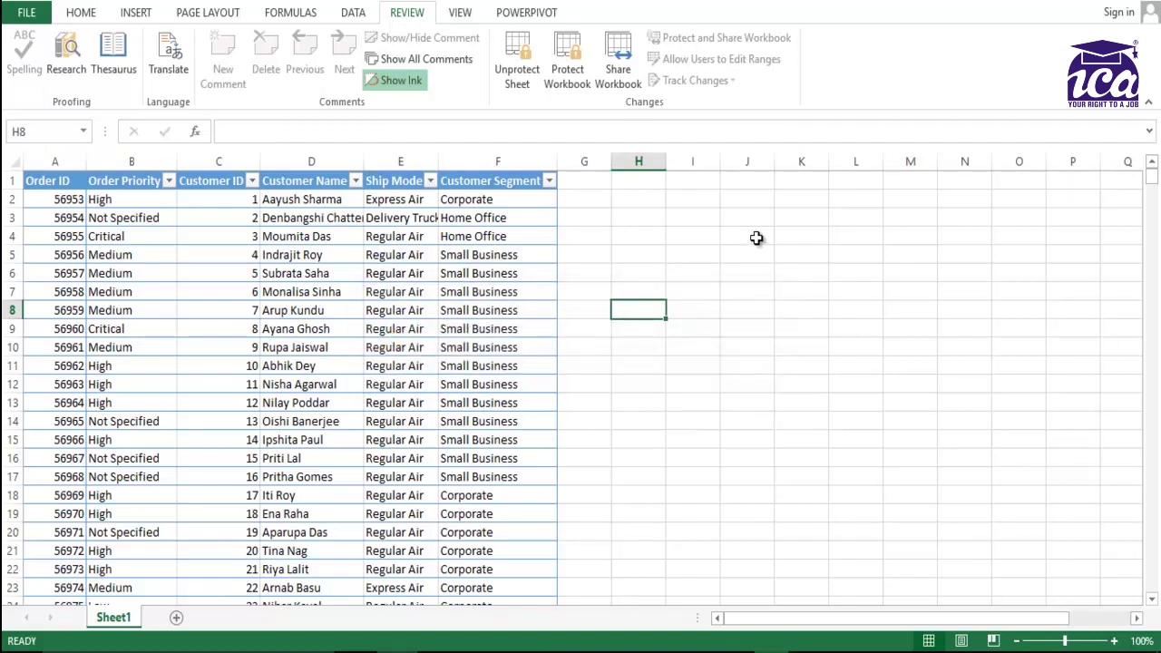
pyautogui.click(741, 215)
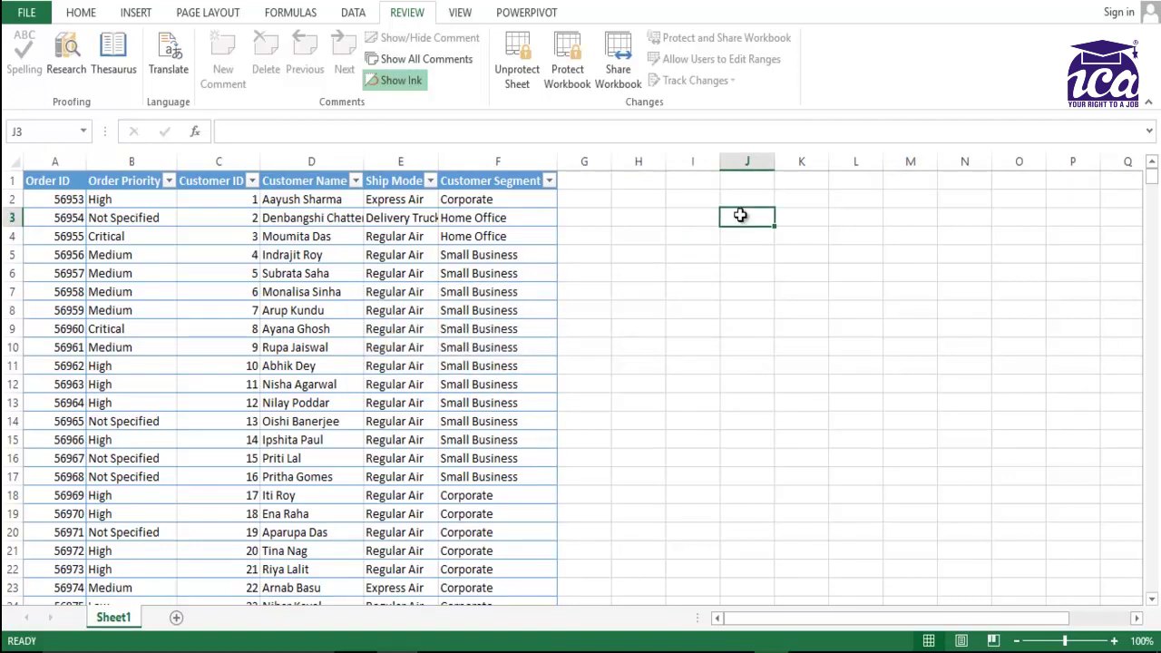
pyautogui.doubleClick(740, 215)
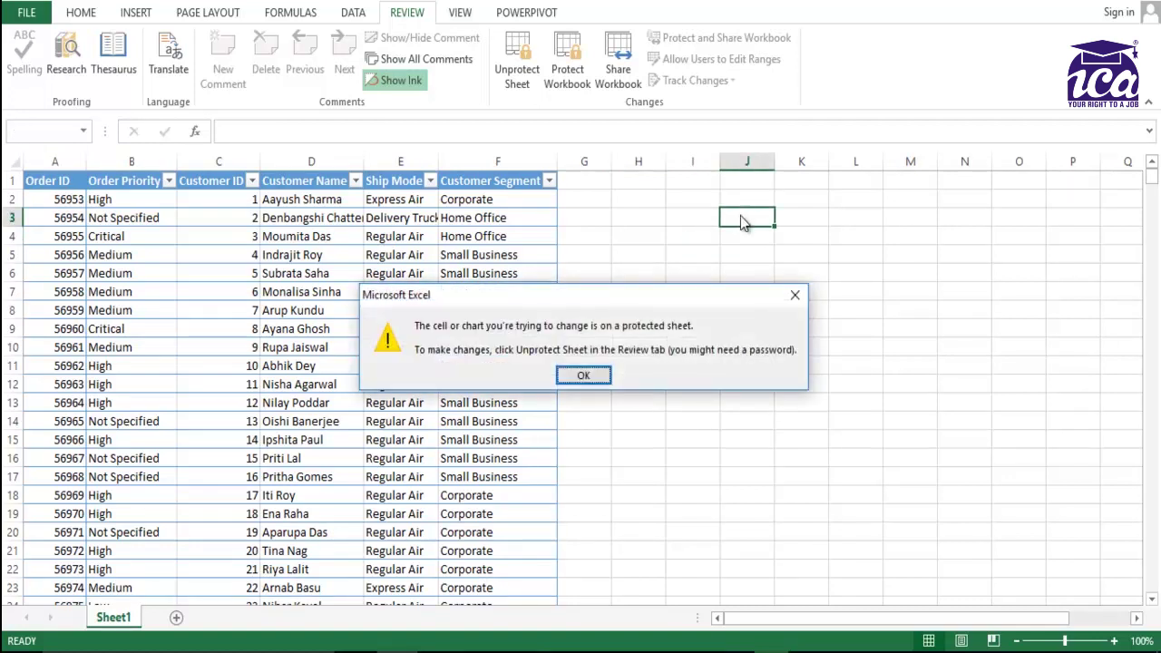
pyautogui.click(577, 375)
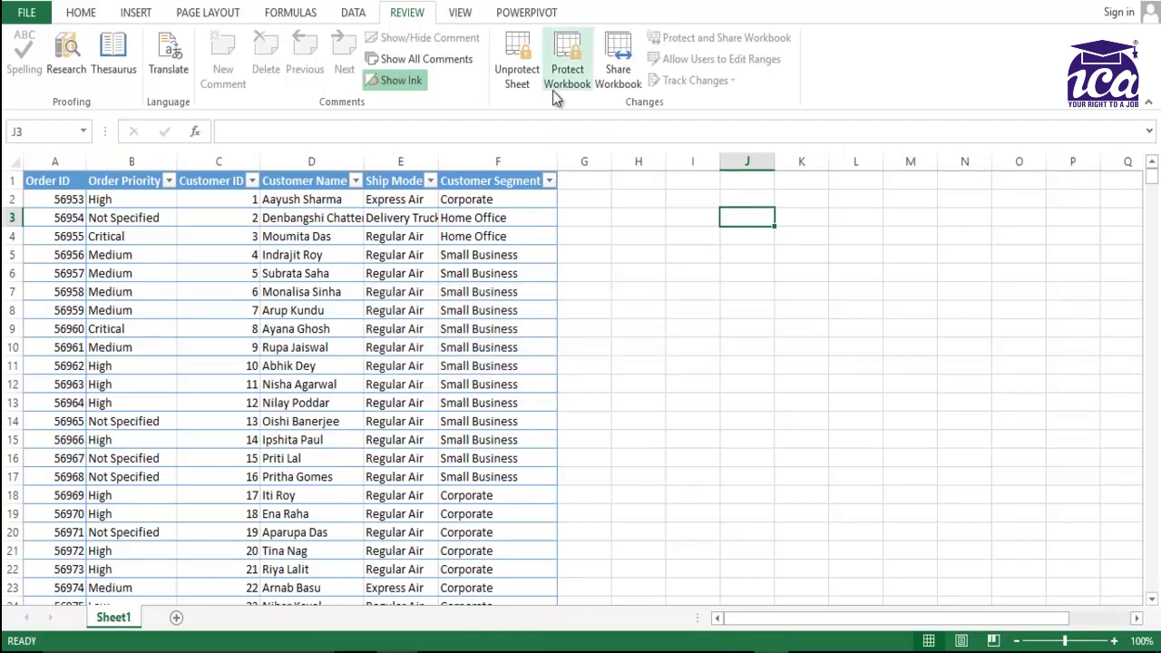
pyautogui.click(517, 64)
pyautogui.write('123')
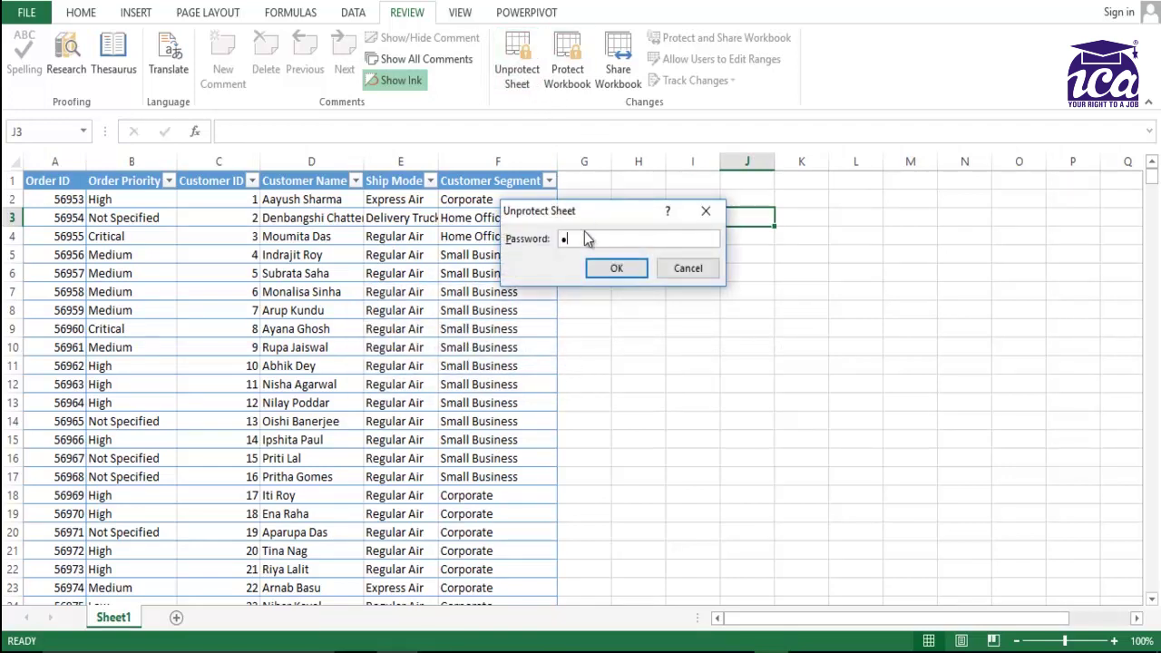
pyautogui.press('Return')
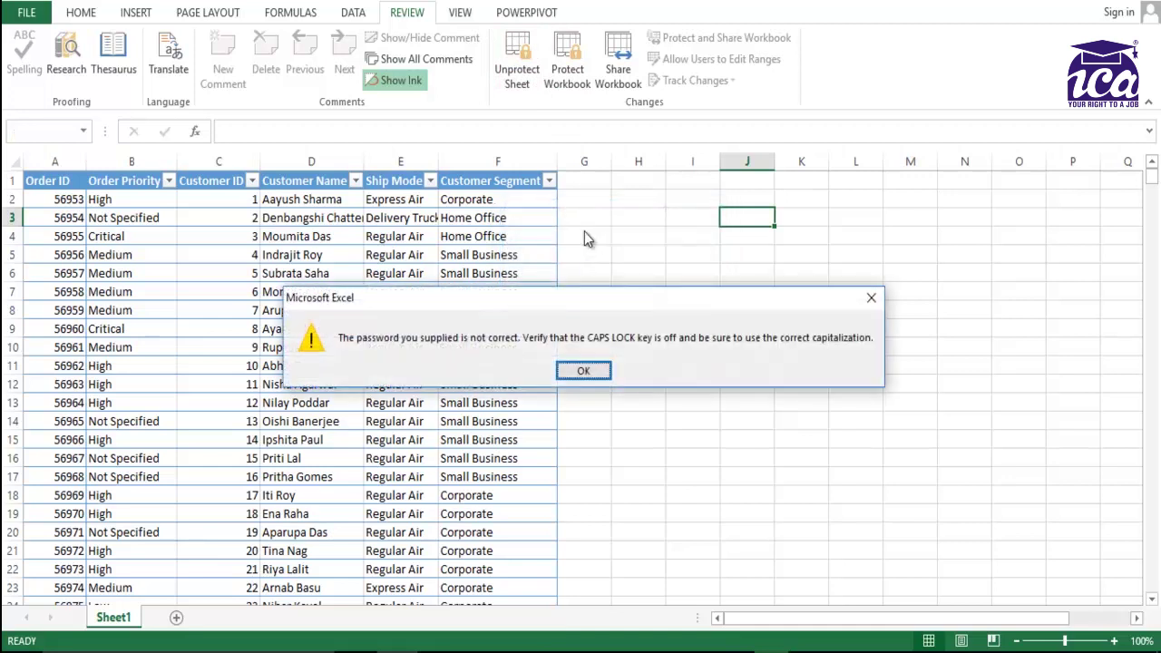
pyautogui.click(584, 372)
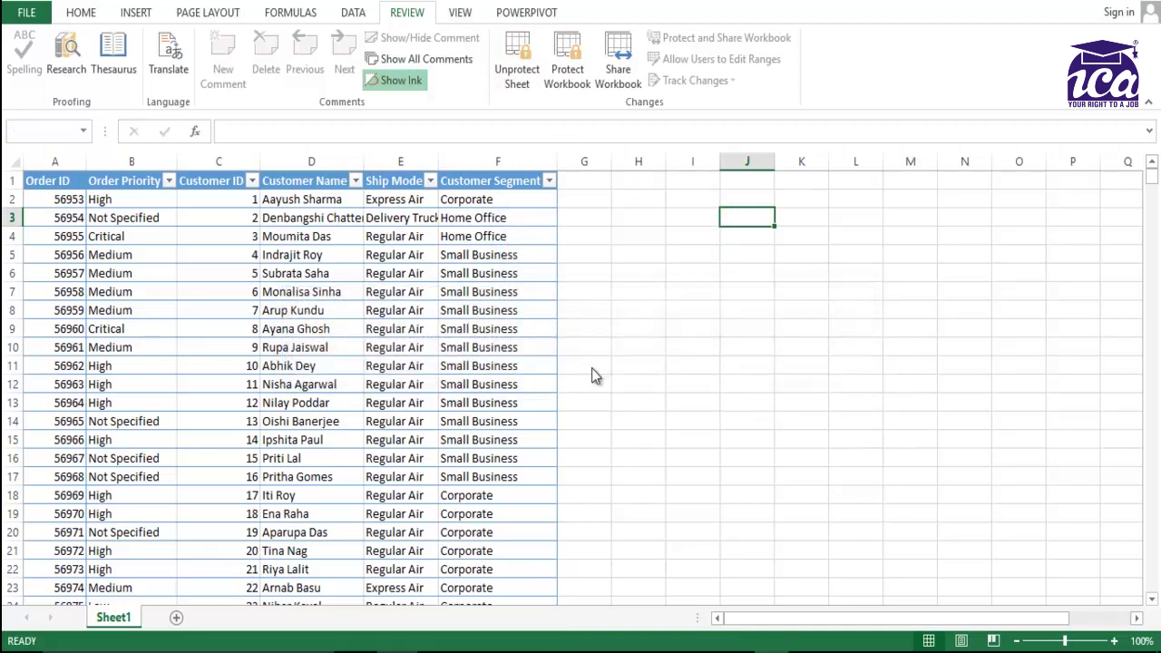
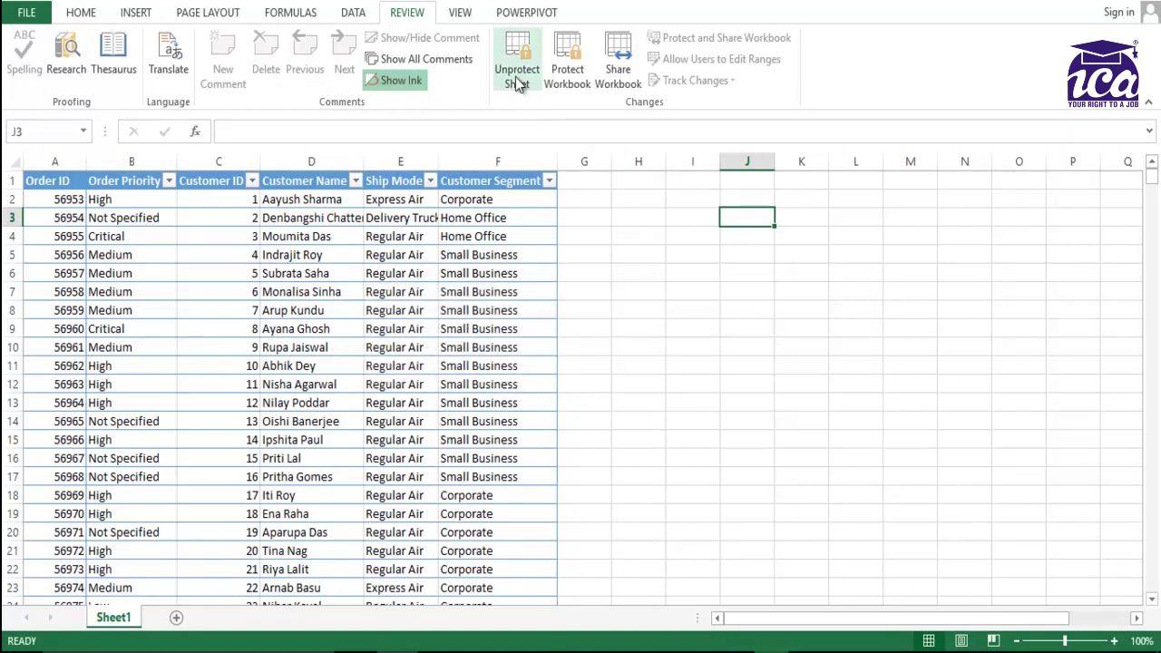
# Unprotect the order sheet by entering its sheet password.
pyautogui.click(519, 85)
pyautogui.write('123')
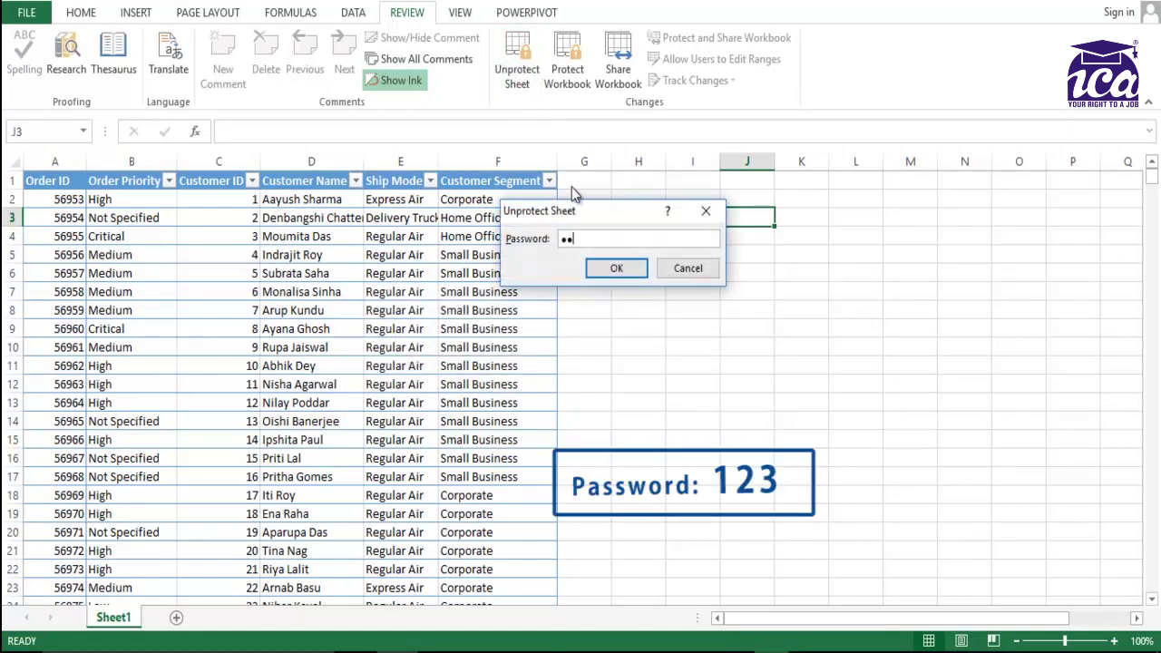
pyautogui.click(613, 268)
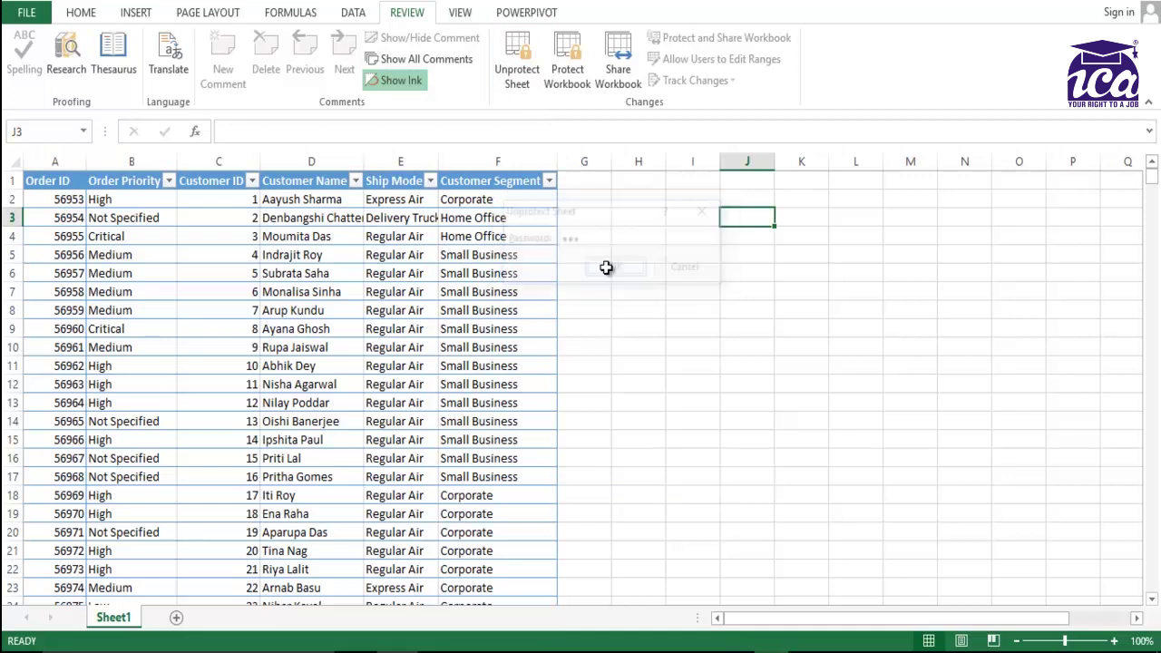
# Test editing by entering 'hh' in an empty cell, delete it, then select the new column G.
pyautogui.click(606, 267)
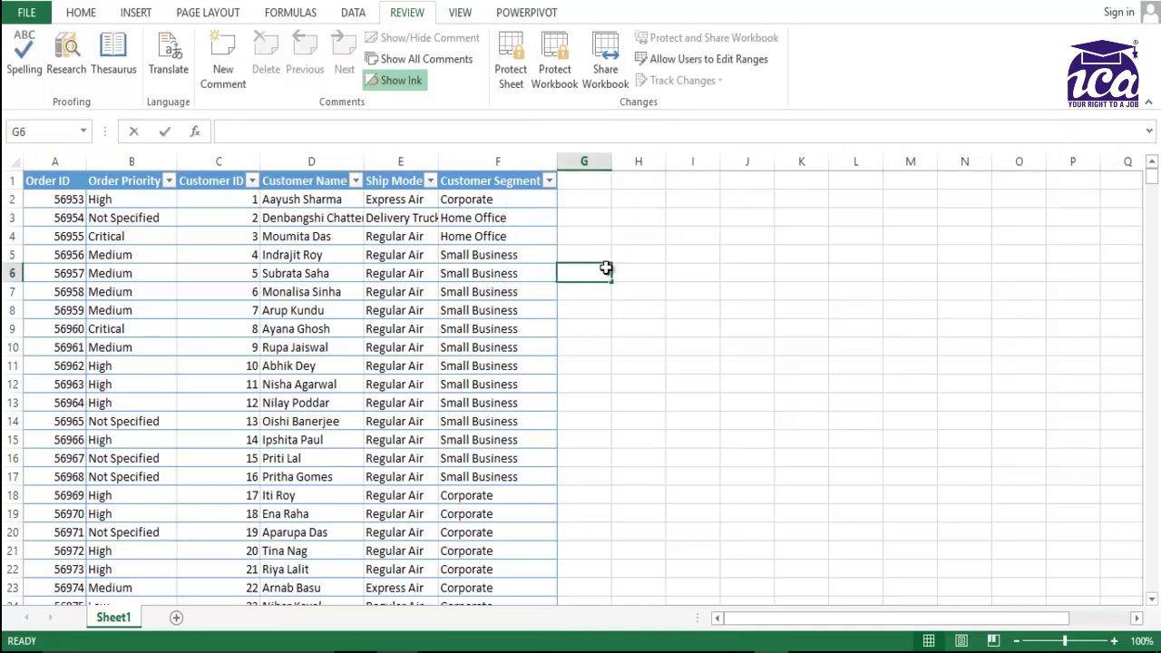
pyautogui.write('hh')
pyautogui.press('Return')
pyautogui.click(606, 267)
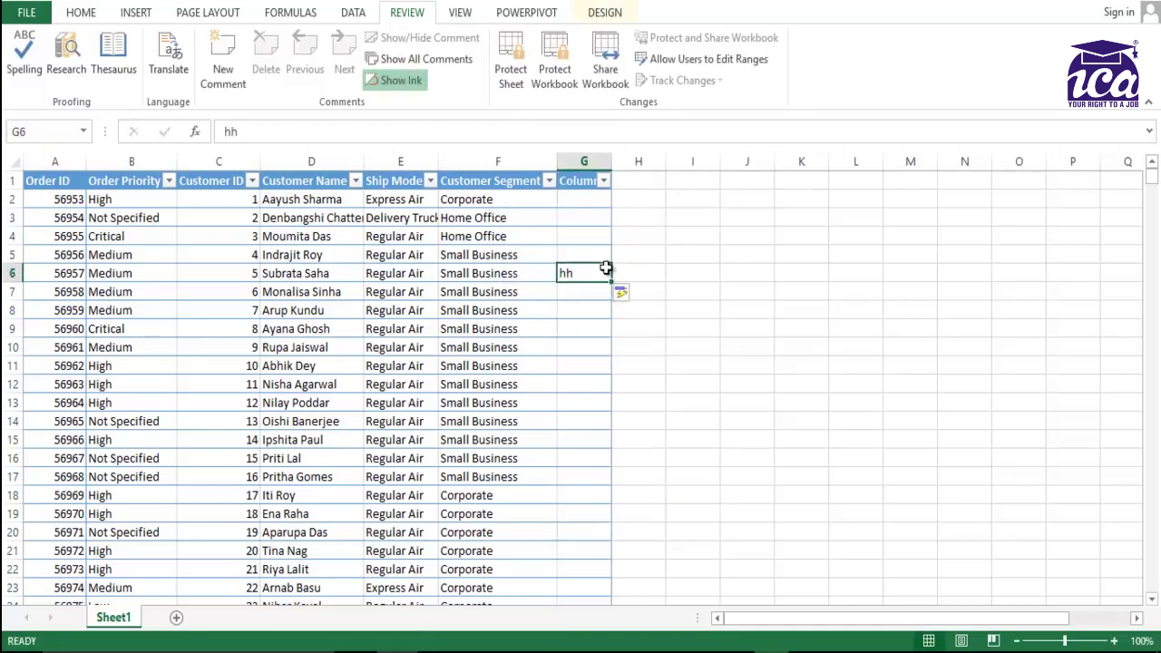
pyautogui.doubleClick(606, 268)
pyautogui.doubleClick(607, 269)
pyautogui.press('Delete')
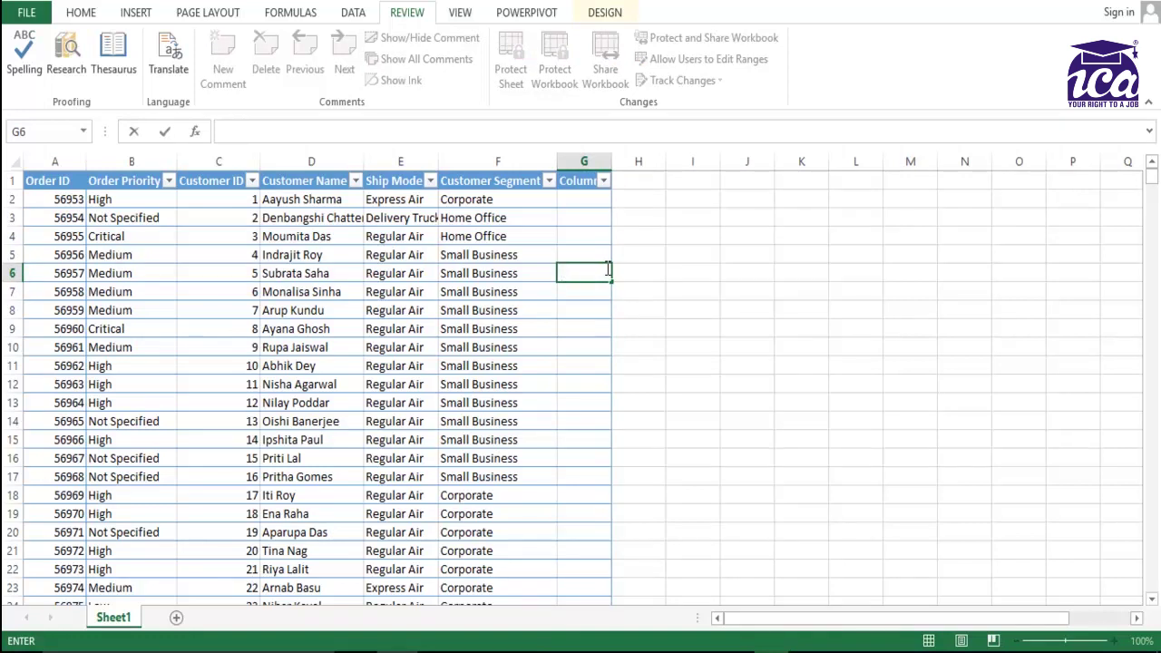
pyautogui.hotkey('ctrl', 'z')
pyautogui.press('Delete')
pyautogui.click(689, 265)
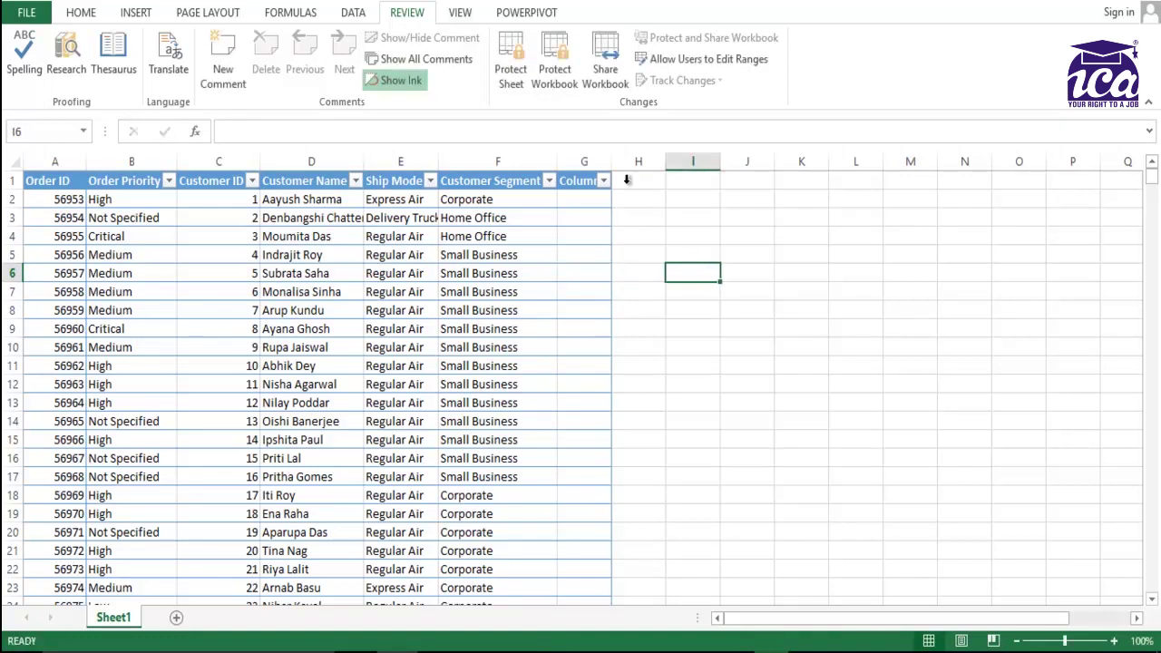
pyautogui.click(584, 162)
pyautogui.rightClick(586, 169)
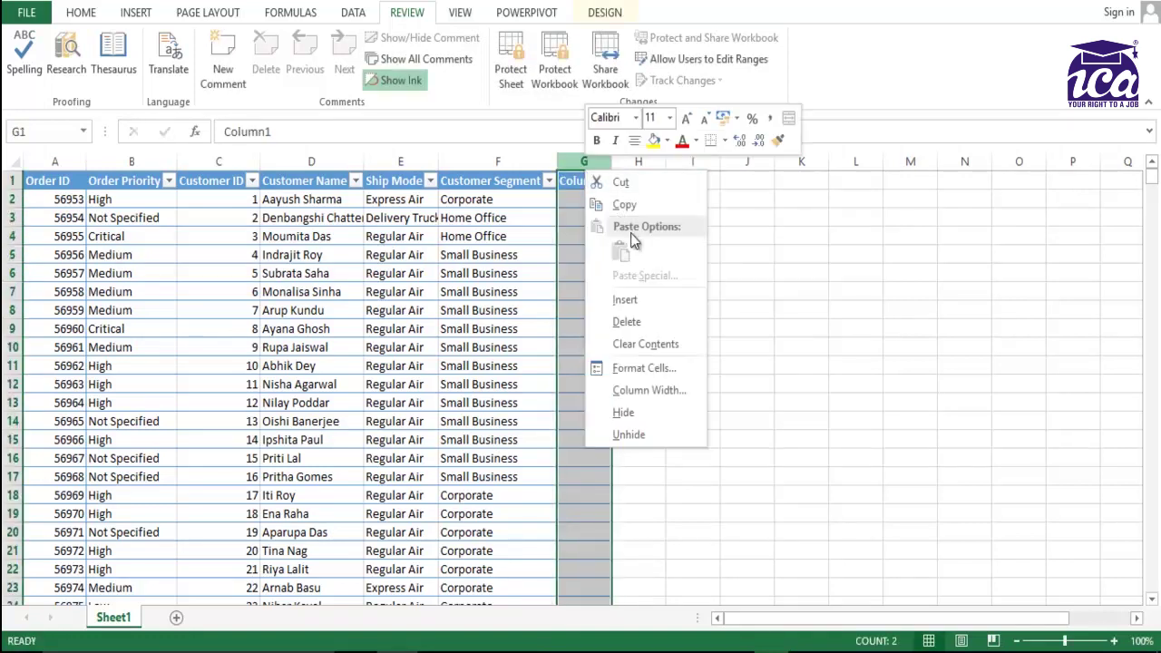
# Delete the empty column G, then preview selecting the Order ID values.
pyautogui.click(647, 320)
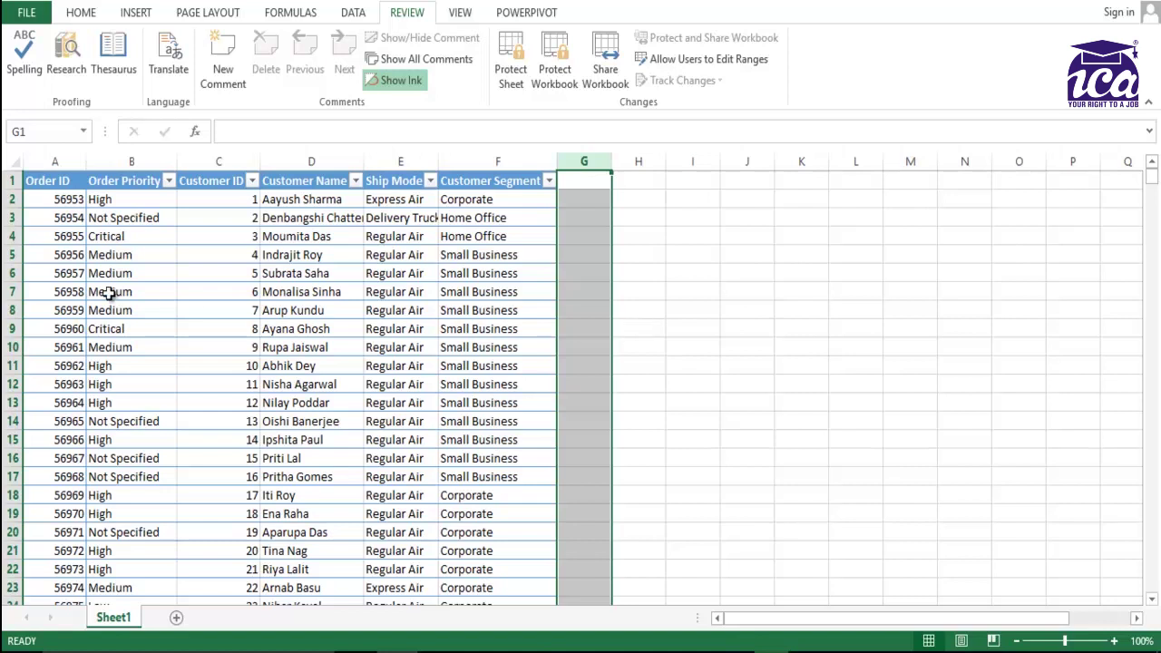
pyautogui.click(80, 194)
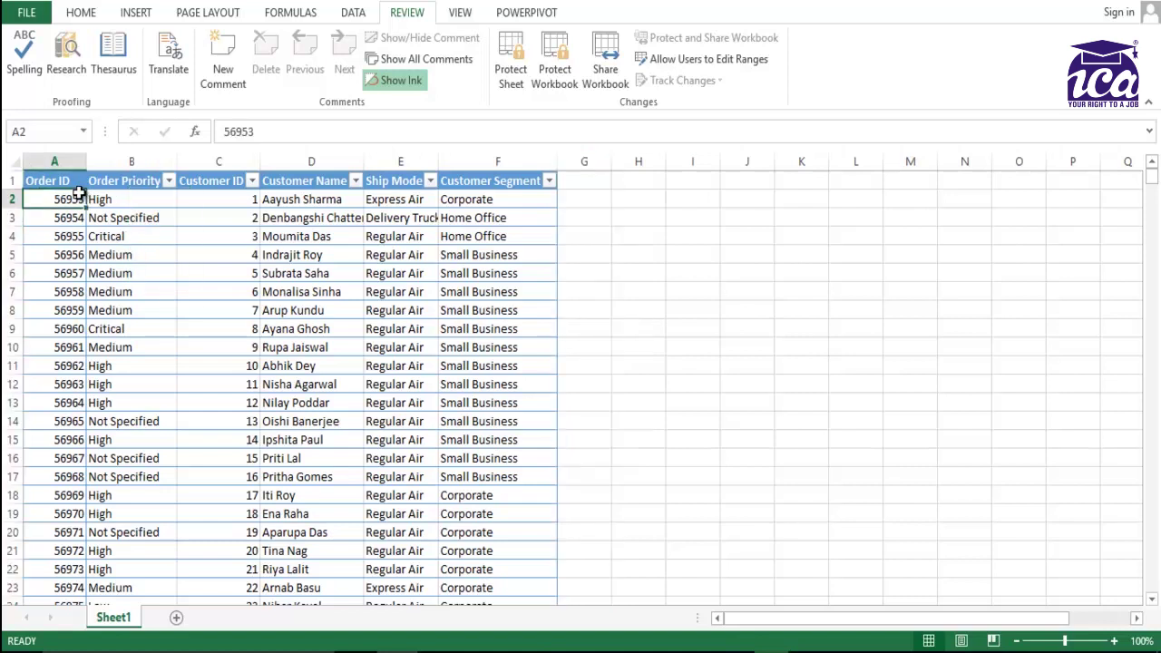
pyautogui.hotkey('ctrl', 'shift', 'Down')
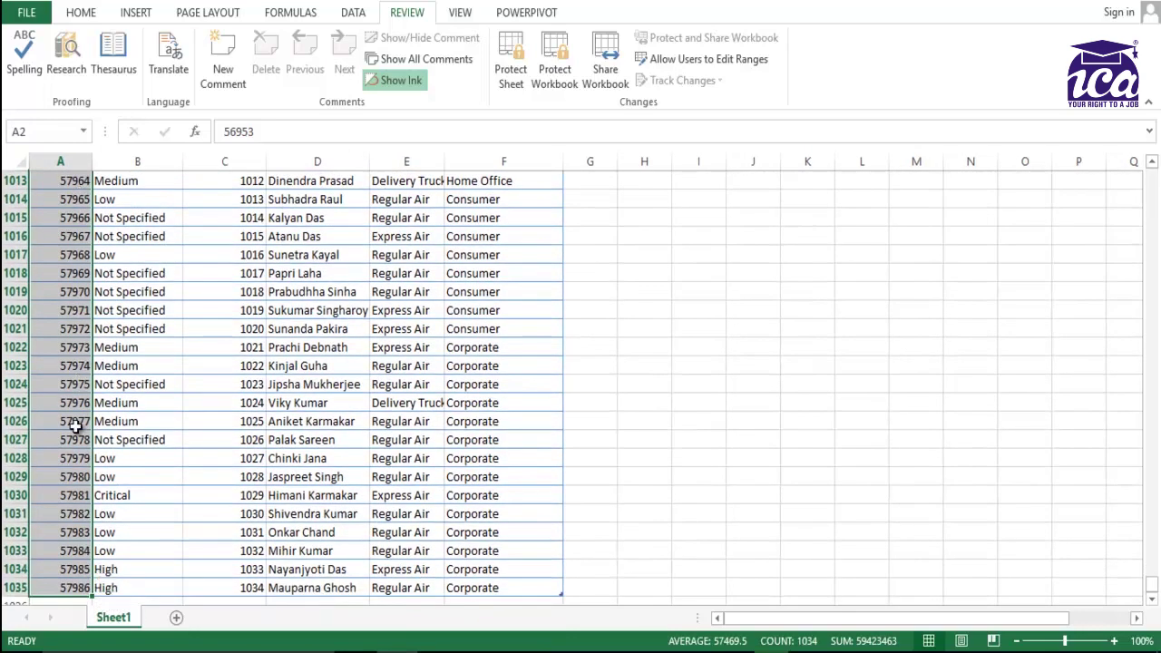
pyautogui.hotkey('ctrl', 'Home')
# Preview selecting the Order ID and Order Priority columns down to the last order.
pyautogui.hotkey('shift', 'Down')
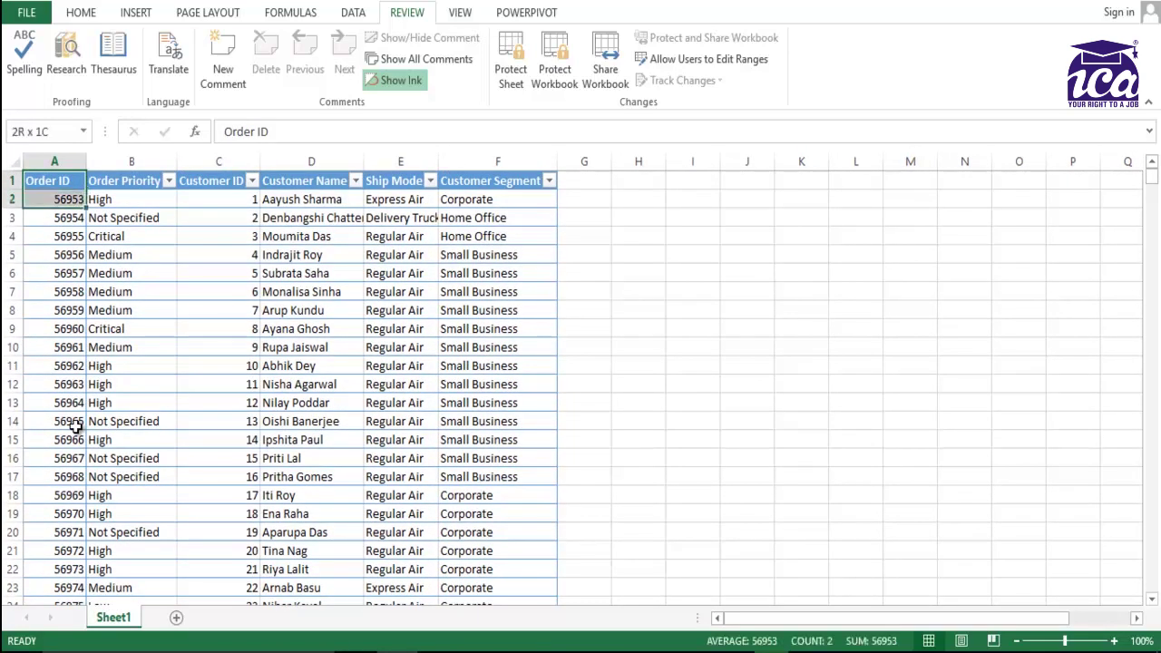
pyautogui.hotkey('shift', 'Right')
pyautogui.hotkey('ctrl', 'shift', 'Down')
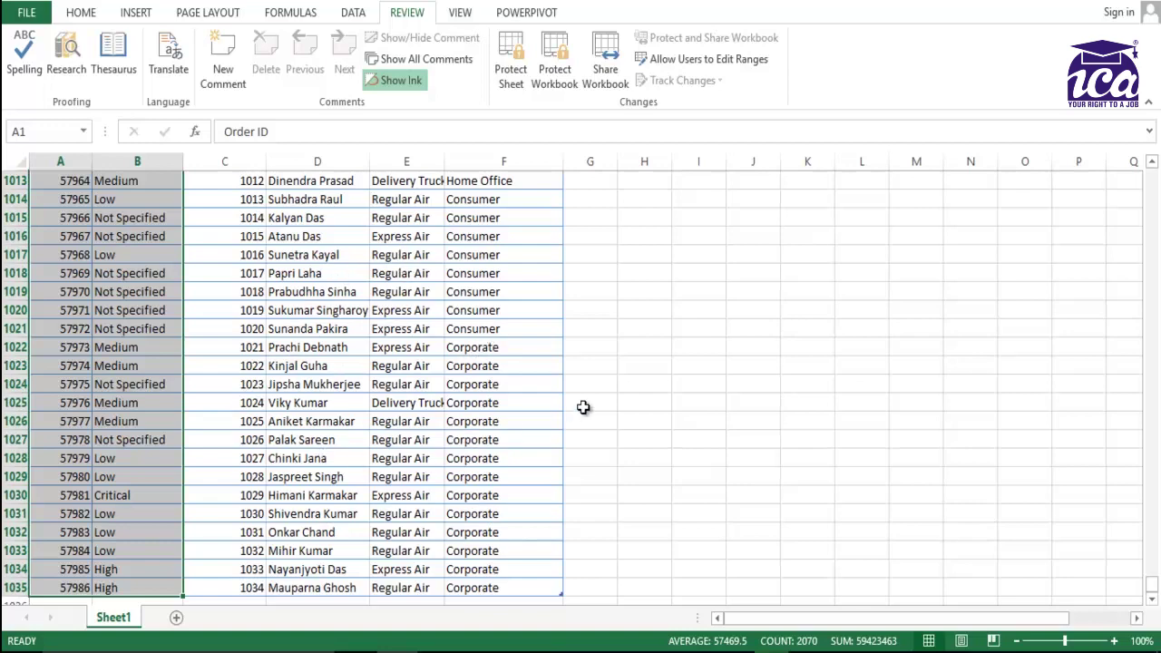
pyautogui.hotkey('ctrl', 'Home')
pyautogui.press('Right')
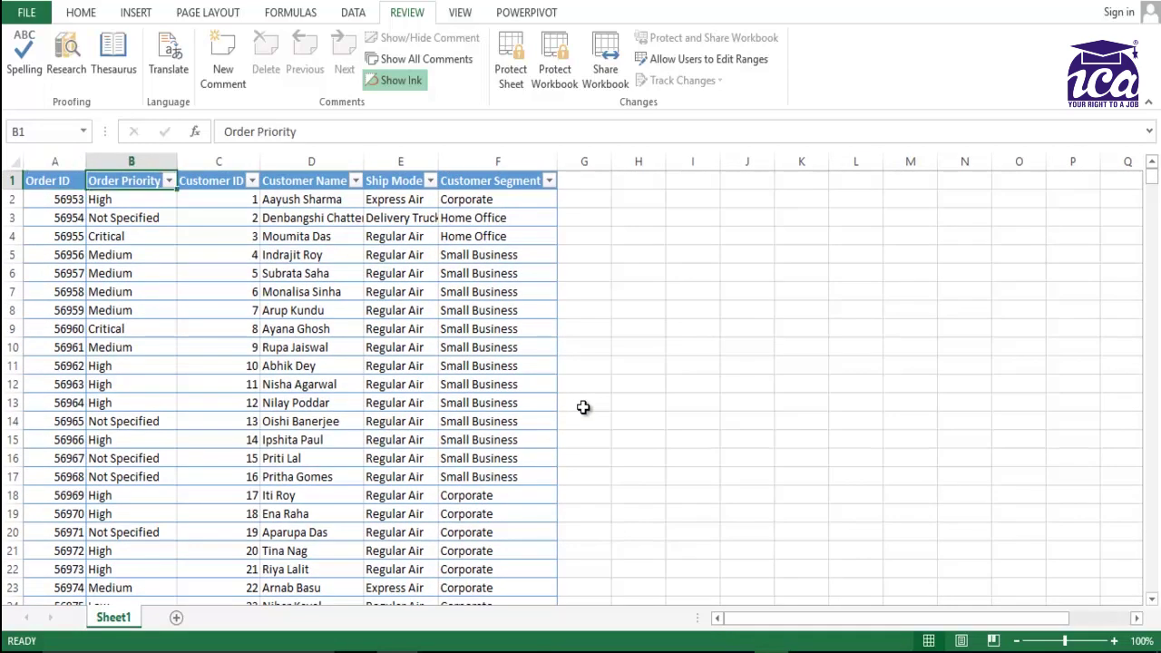
pyautogui.press('Left')
pyautogui.press('Right')
pyautogui.click(17, 164)
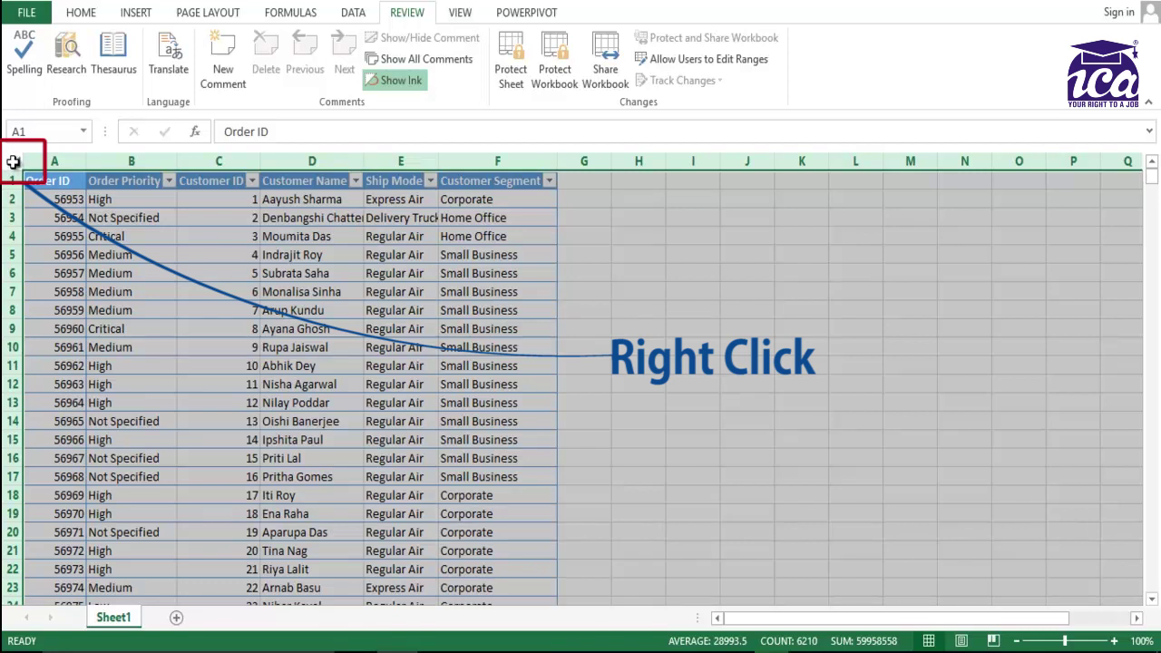
# Turn off the Locked protection option for every cell on the worksheet.
pyautogui.rightClick(13, 162)
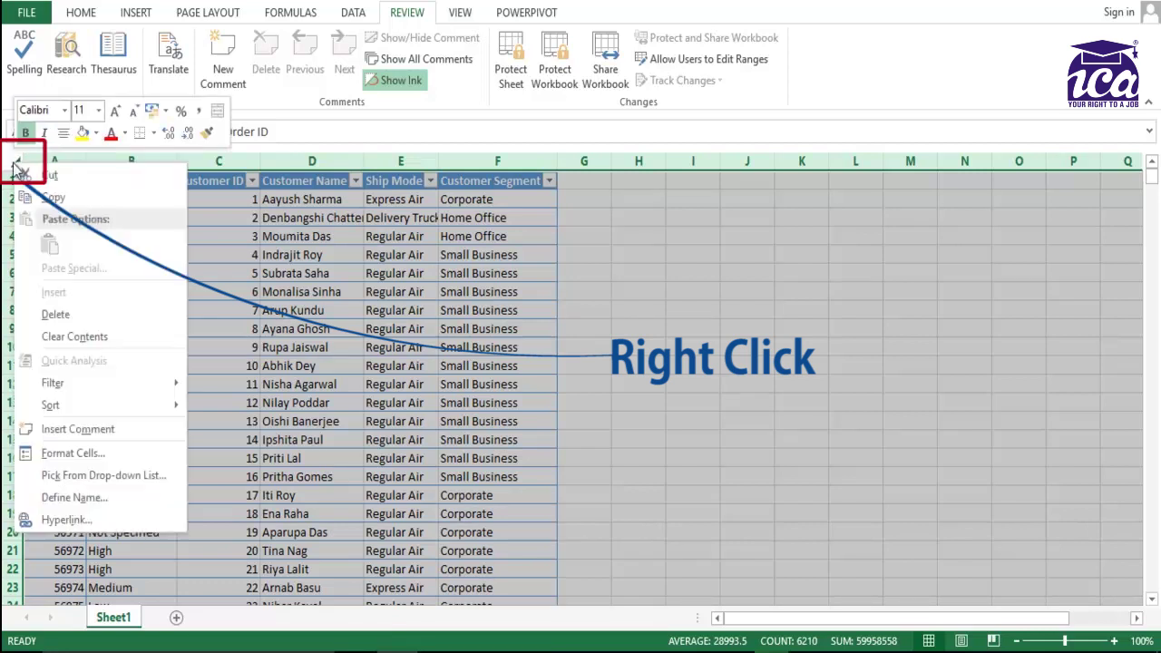
pyautogui.click(102, 456)
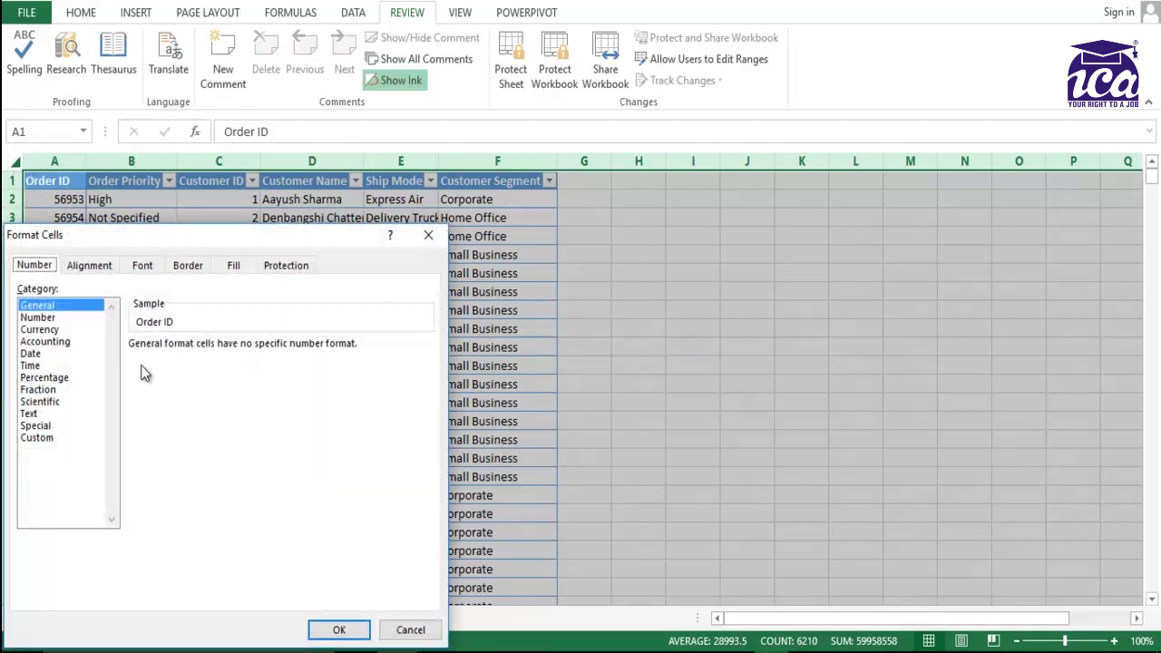
pyautogui.moveTo(217, 245); pyautogui.dragTo(448, 138)
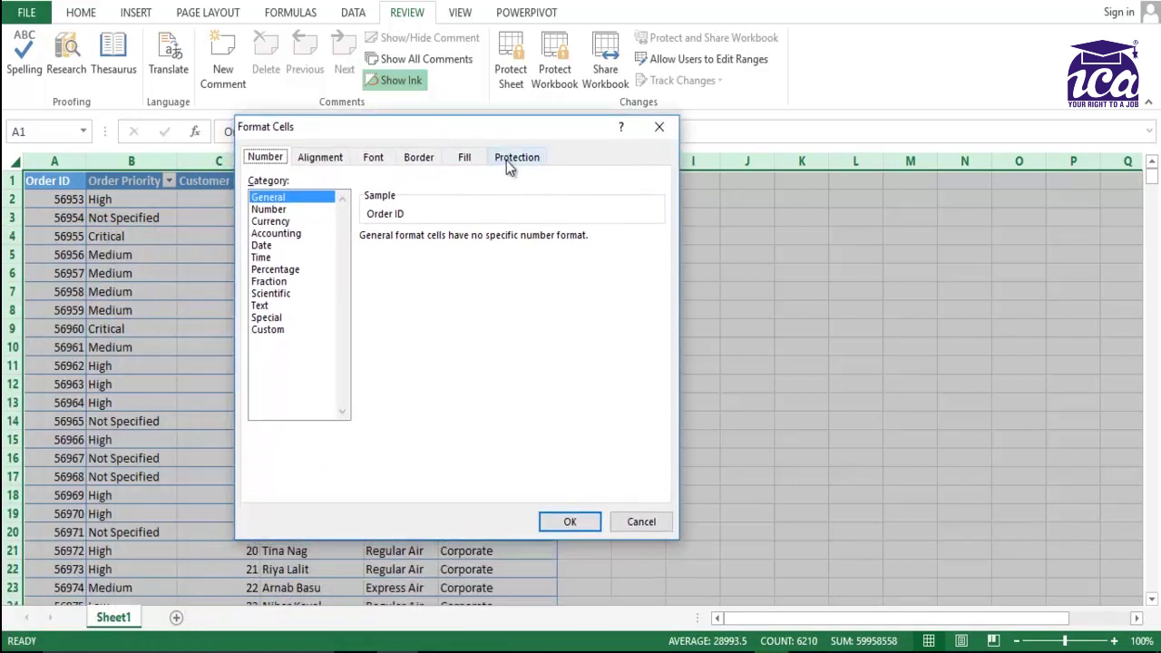
pyautogui.click(507, 159)
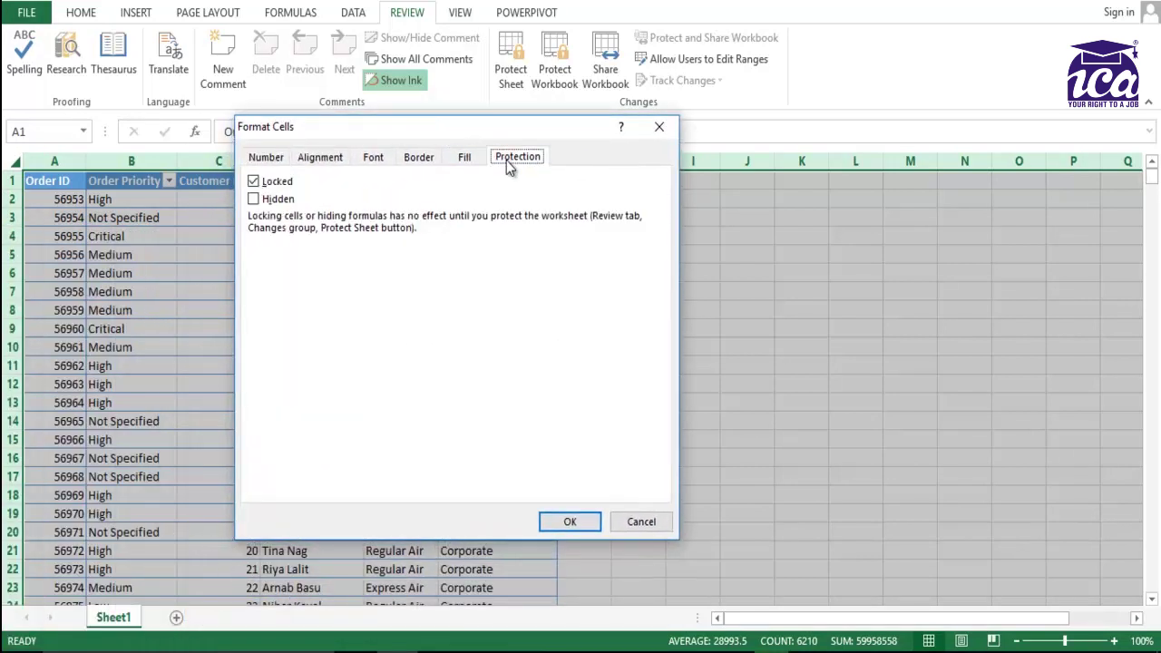
pyautogui.click(255, 183)
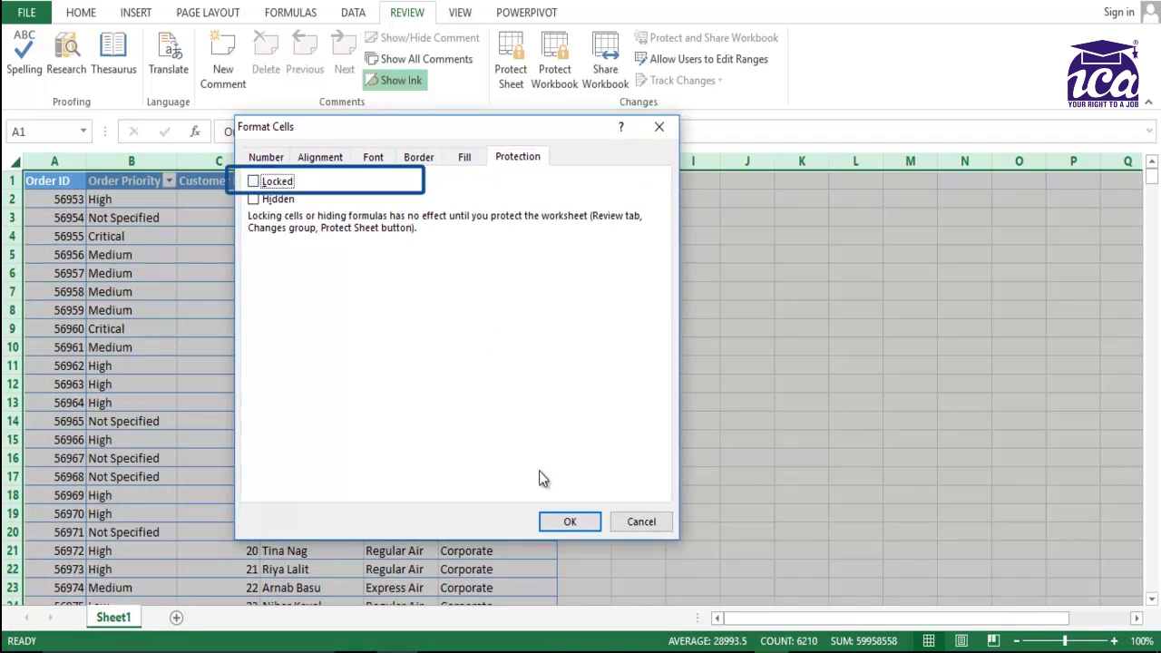
pyautogui.click(571, 523)
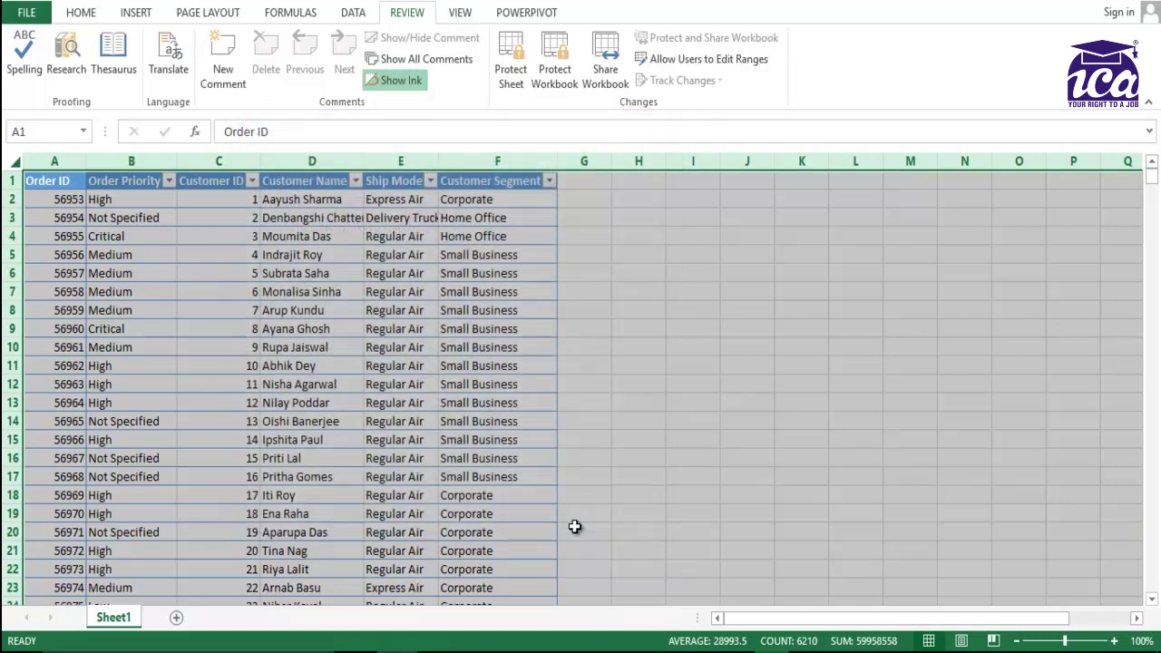
pyautogui.click(57, 220)
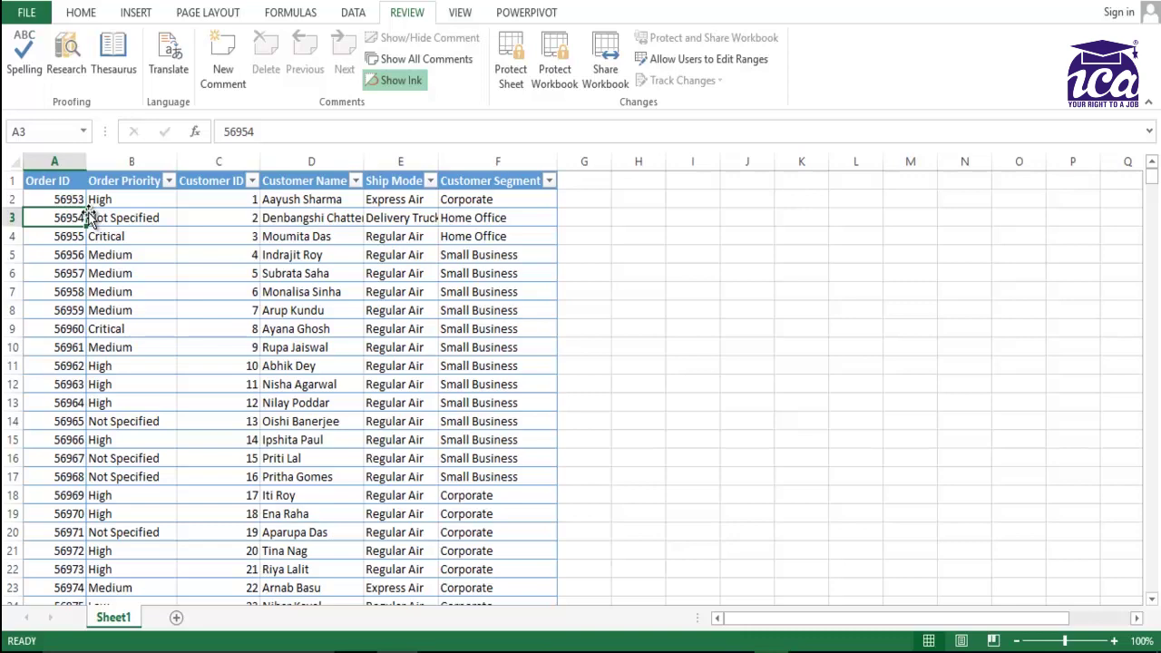
# Select columns A and B down to the last order and switch Locked back on.
pyautogui.click(54, 182)
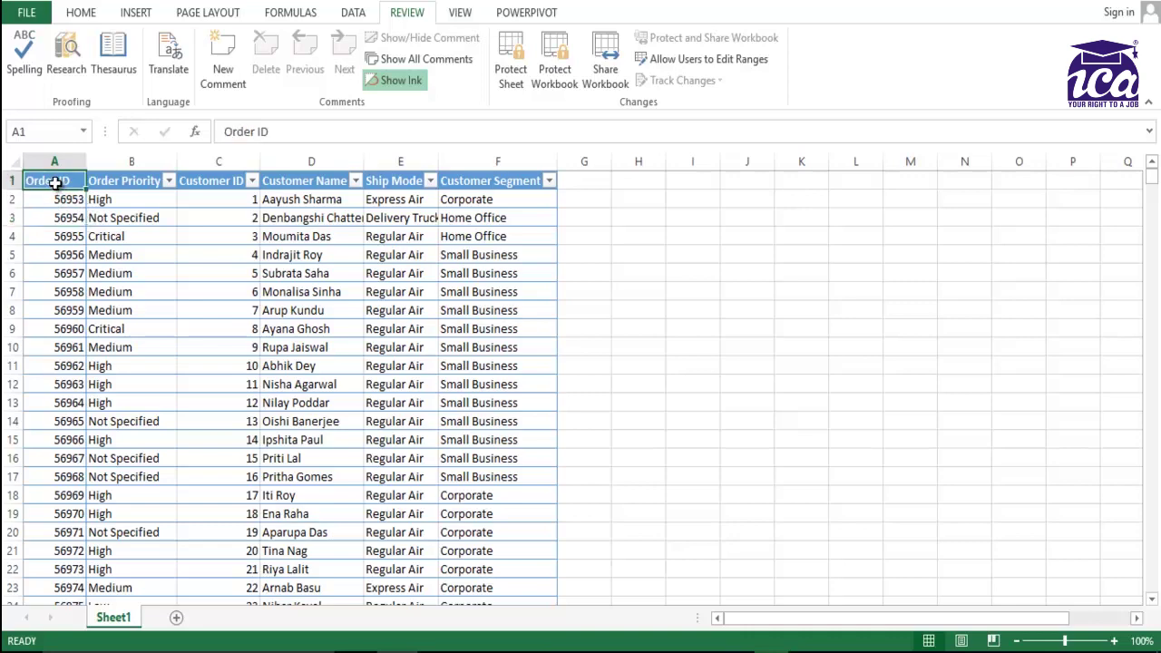
pyautogui.hotkey('shift', 'Right')
pyautogui.hotkey('ctrl', 'shift', 'Down')
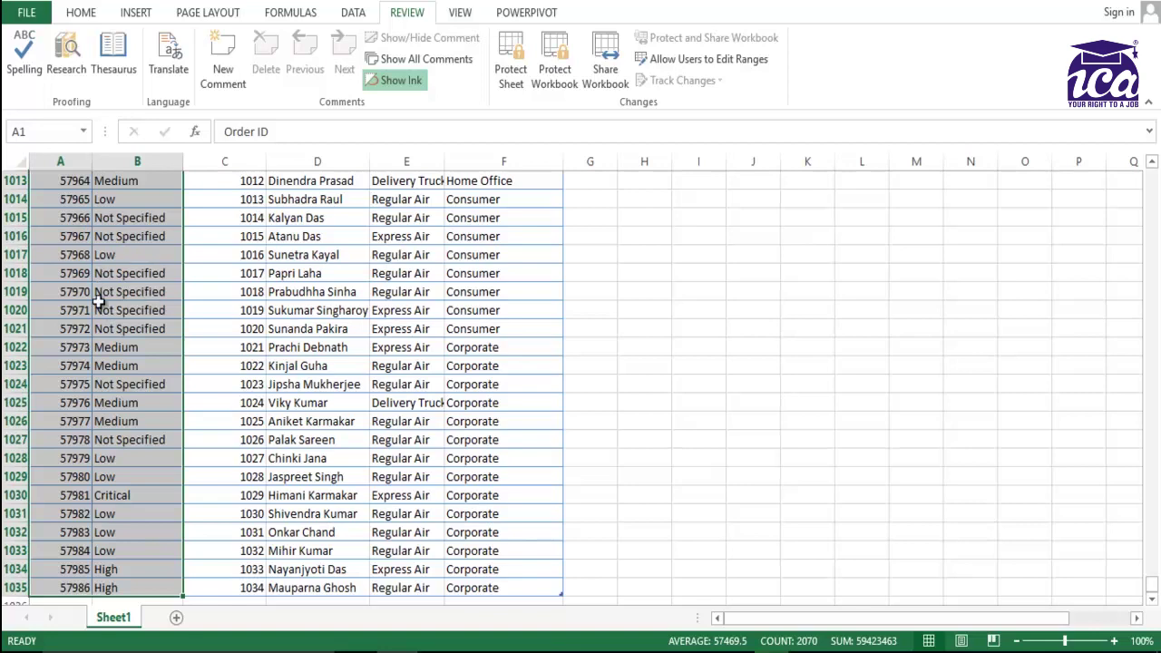
pyautogui.rightClick(85, 258)
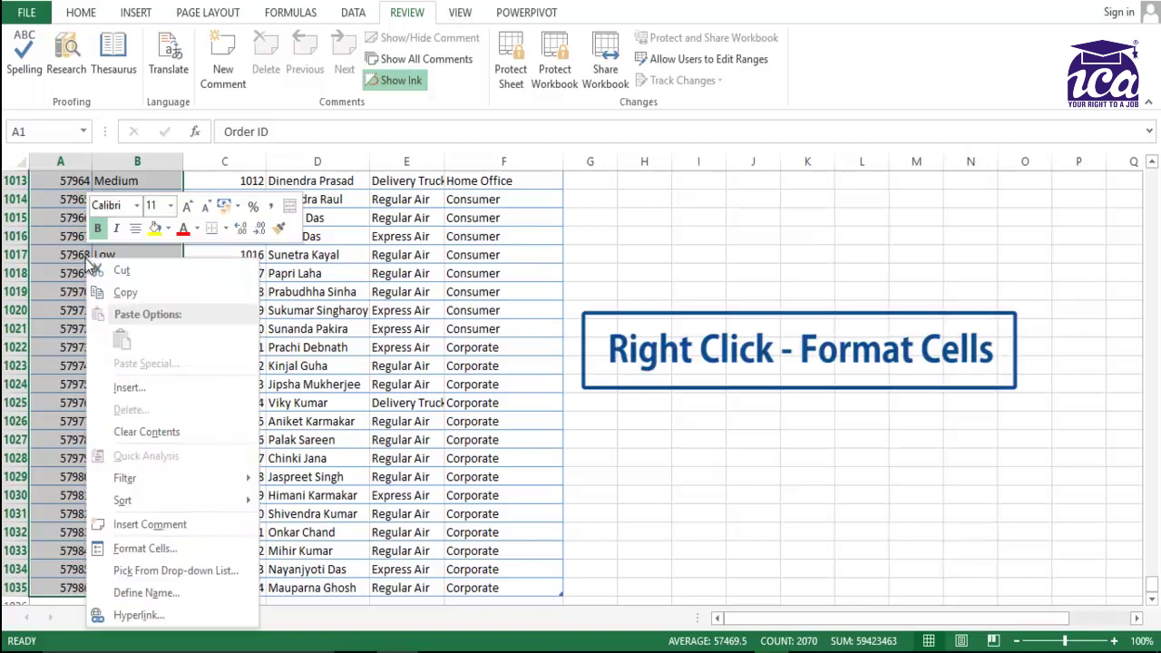
pyautogui.click(144, 549)
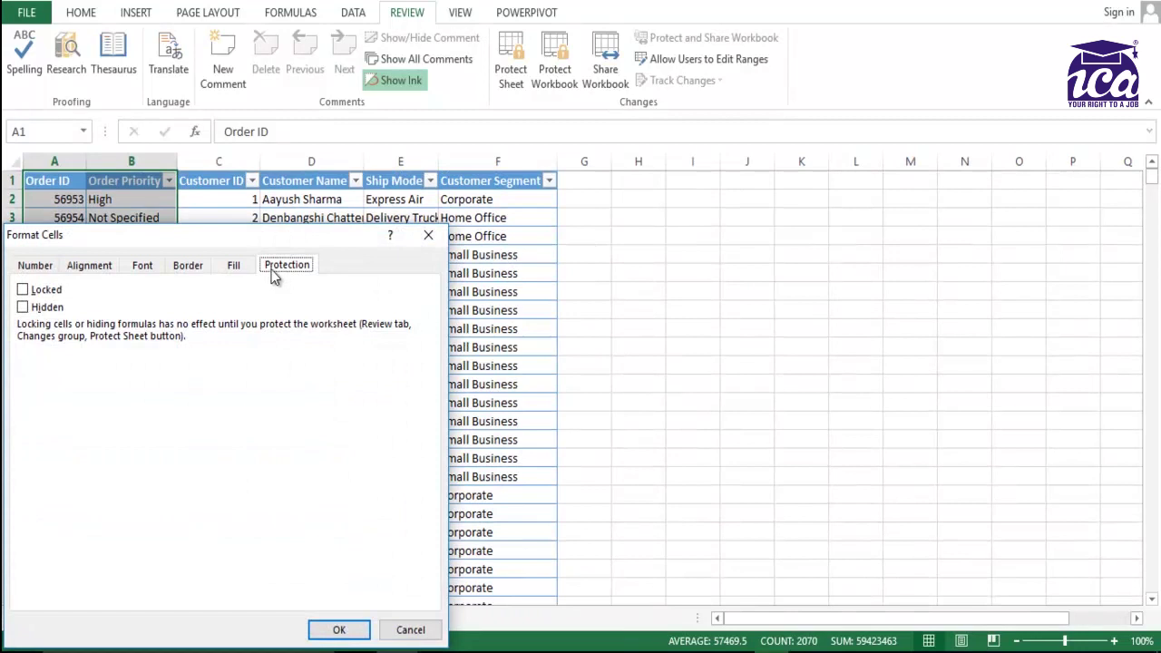
pyautogui.click(22, 291)
pyautogui.click(340, 630)
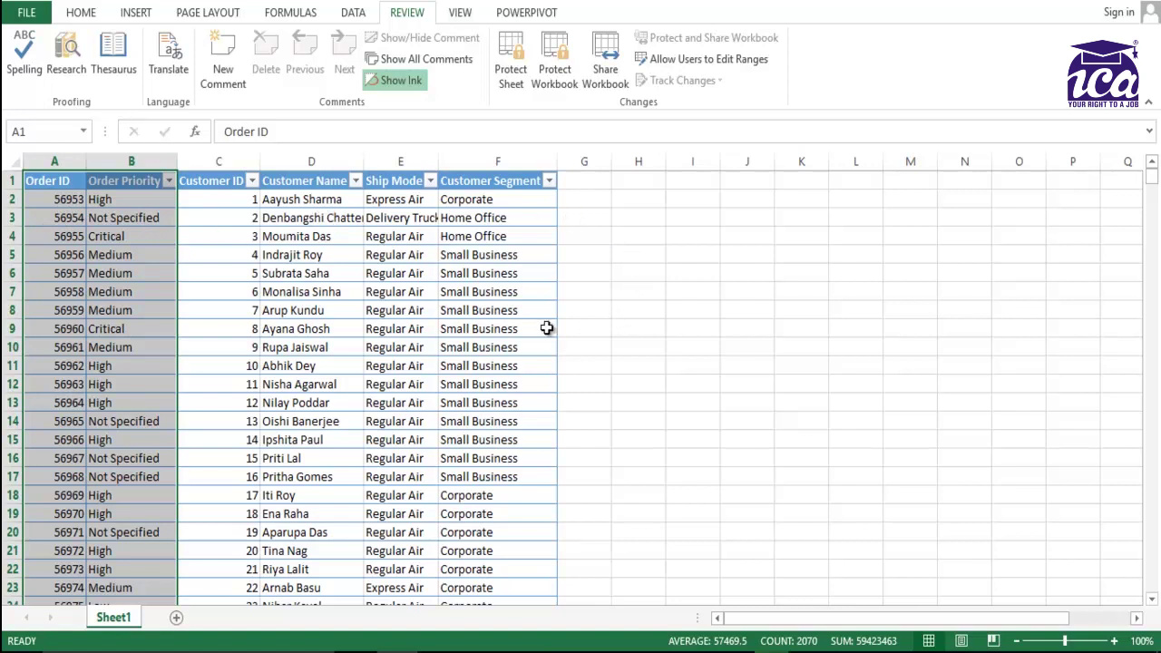
# Clear the two-column selection and return to cell A1.
pyautogui.click(110, 259)
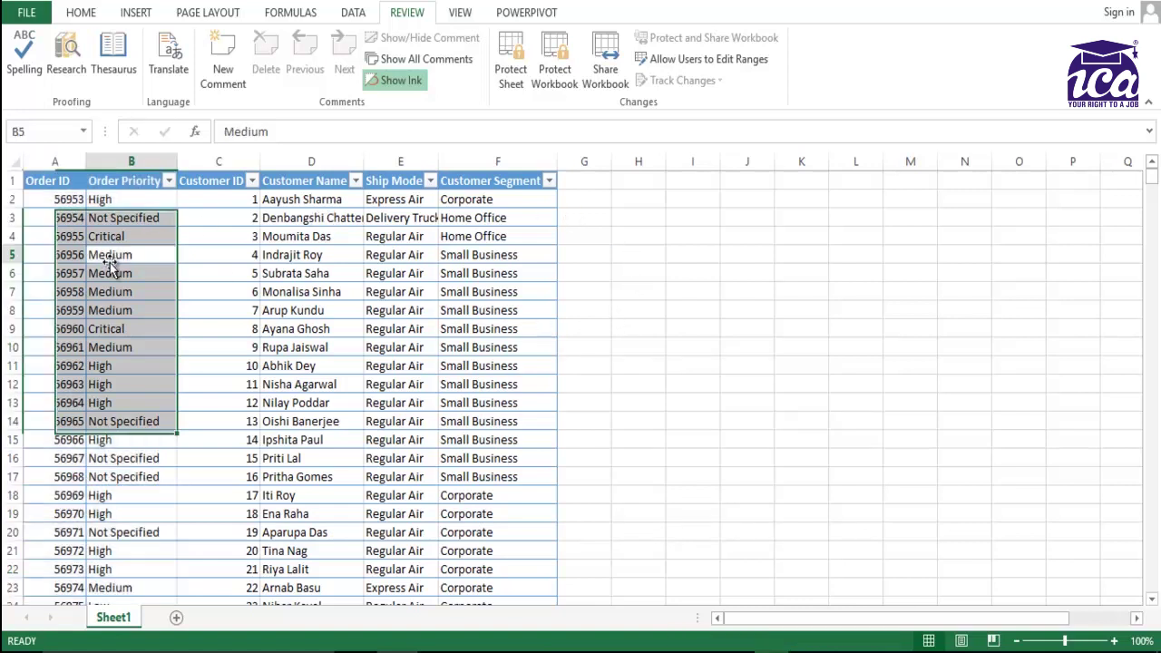
pyautogui.click(131, 237)
pyautogui.press('Up')
pyautogui.press('Up')
pyautogui.press('Up')
pyautogui.press('Down')
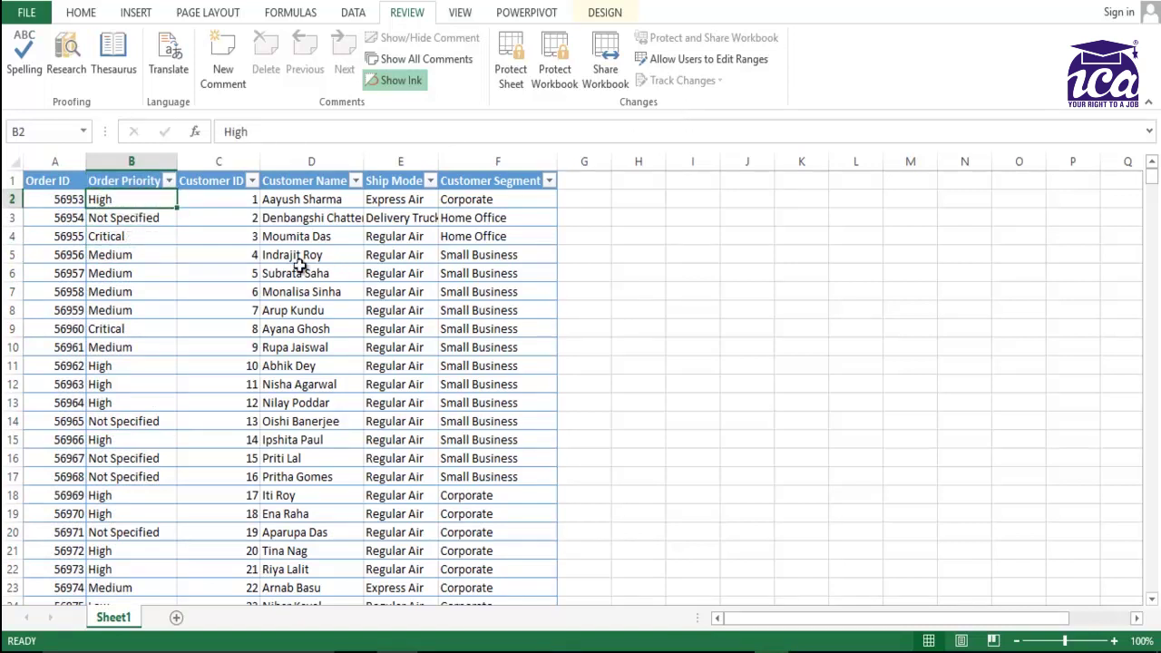
pyautogui.click(174, 220)
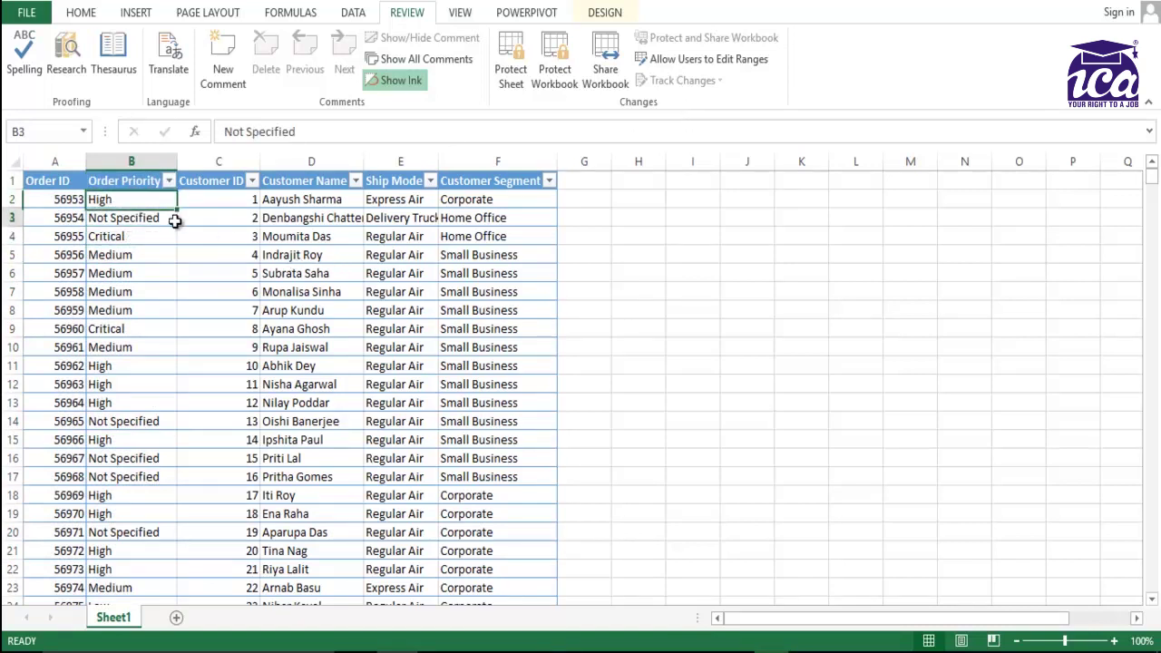
pyautogui.click(51, 184)
# Protect Sheet1 with a password, entering it and confirming it.
pyautogui.click(502, 78)
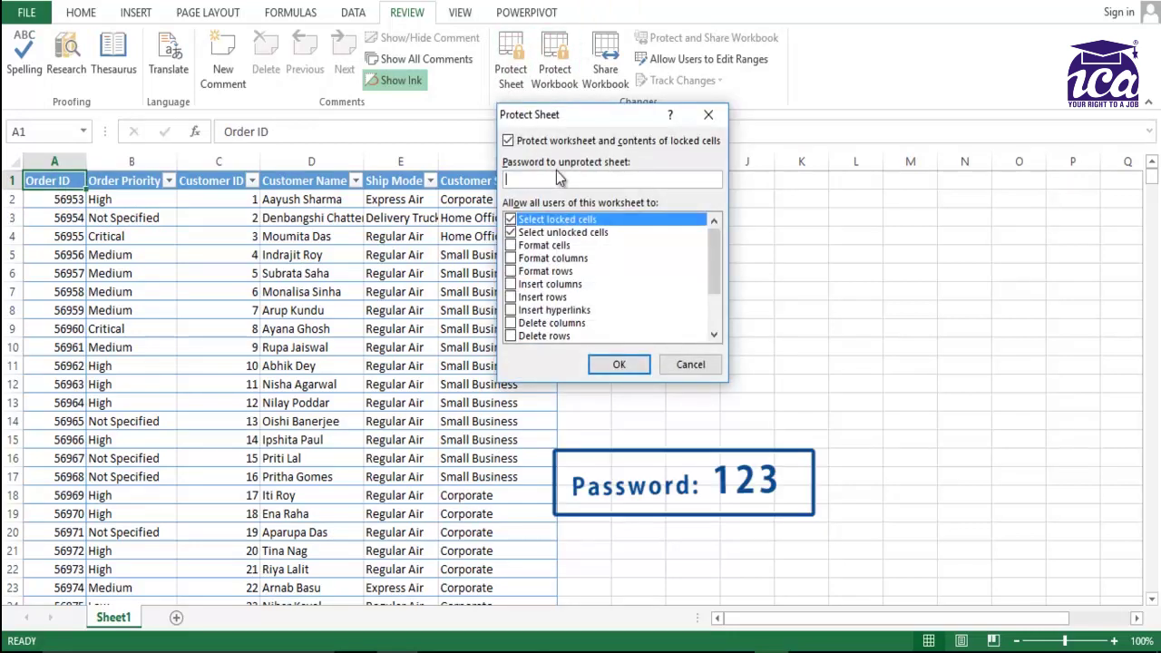
pyautogui.write('123')
pyautogui.press('Return')
pyautogui.write('123')
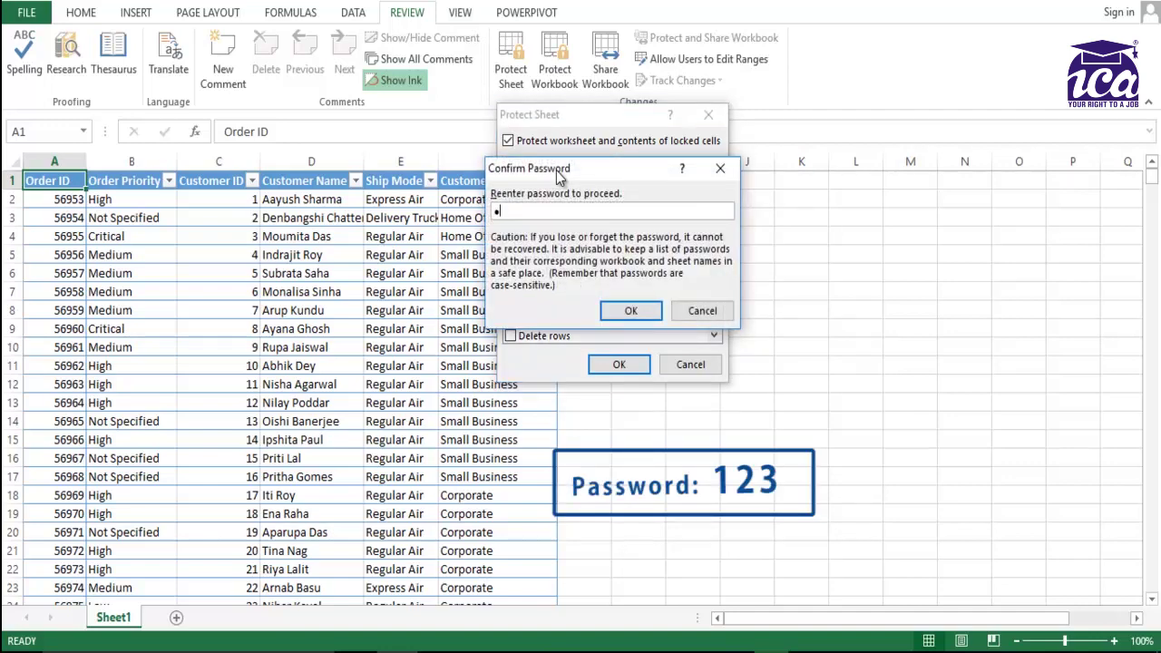
pyautogui.click(648, 306)
# Enter test text 'asda' in unlocked cell H8.
pyautogui.click(621, 306)
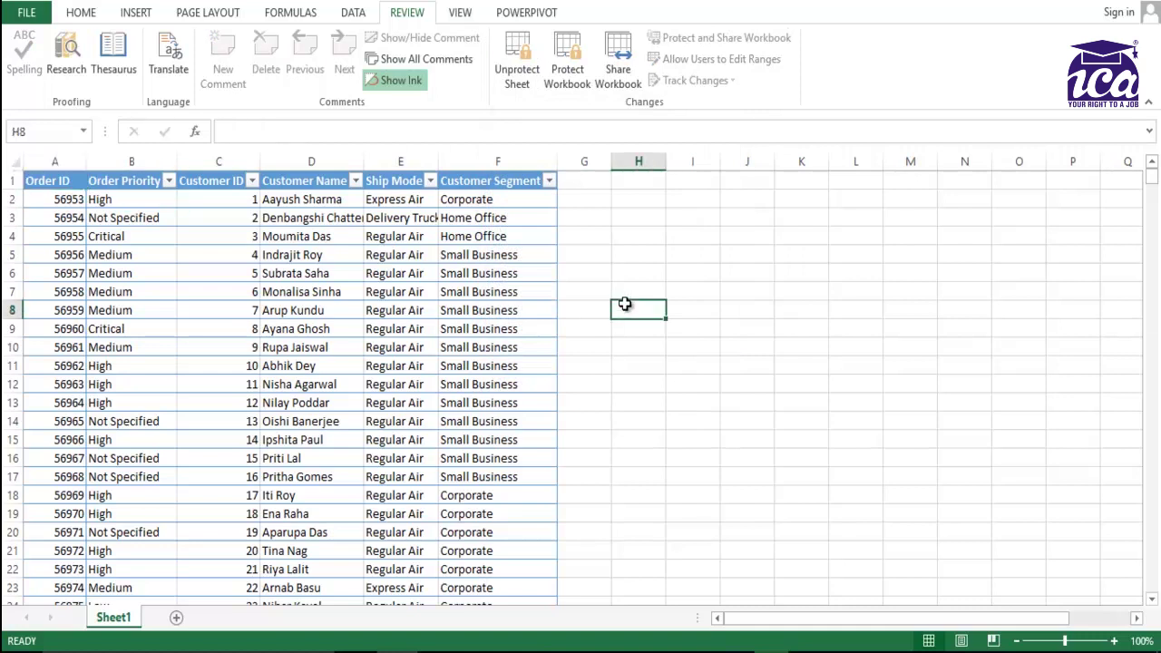
pyautogui.write('asda')
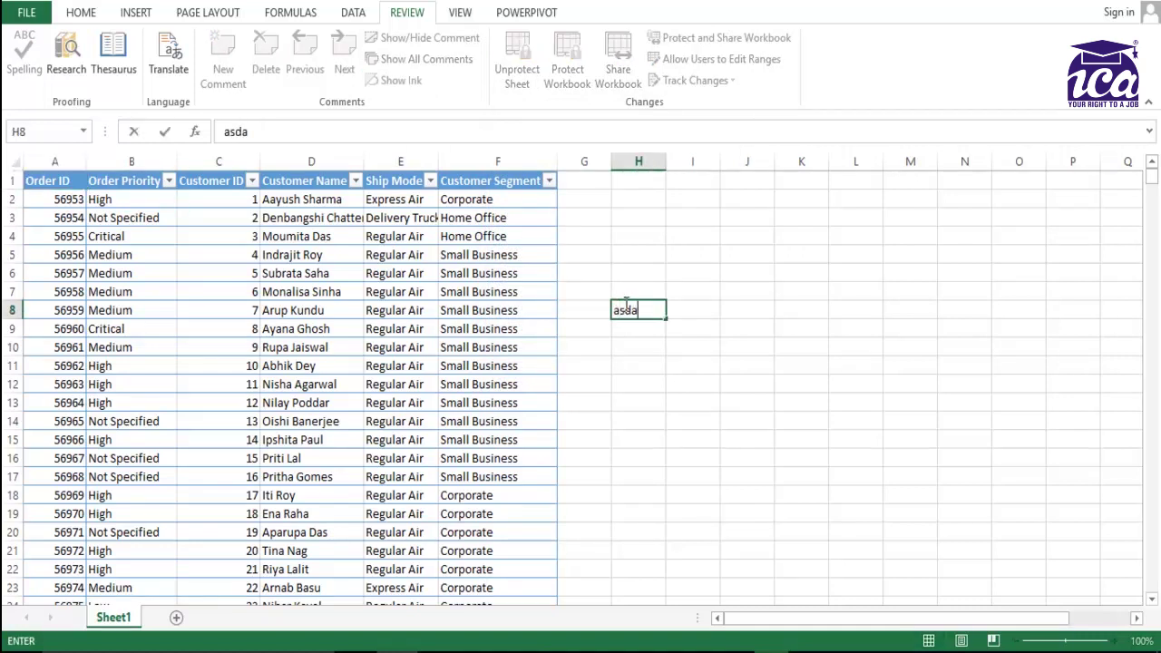
pyautogui.press('Return')
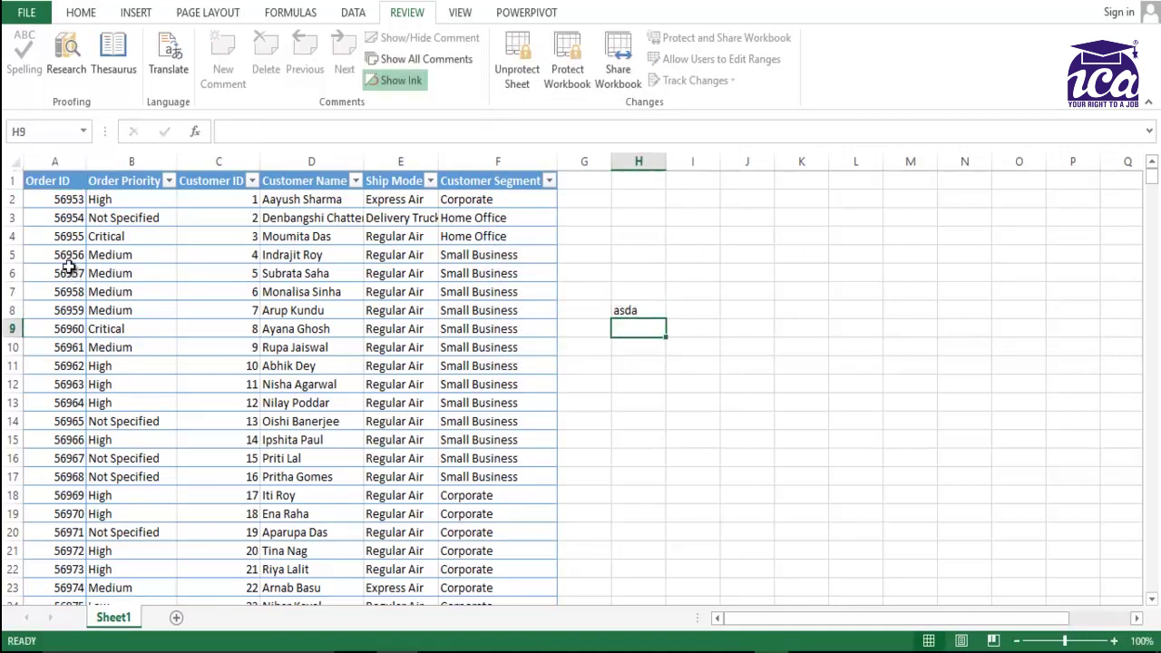
# Verify locked cells A6 and B5 reject deletion, dismissing each protection warning.
pyautogui.click(68, 273)
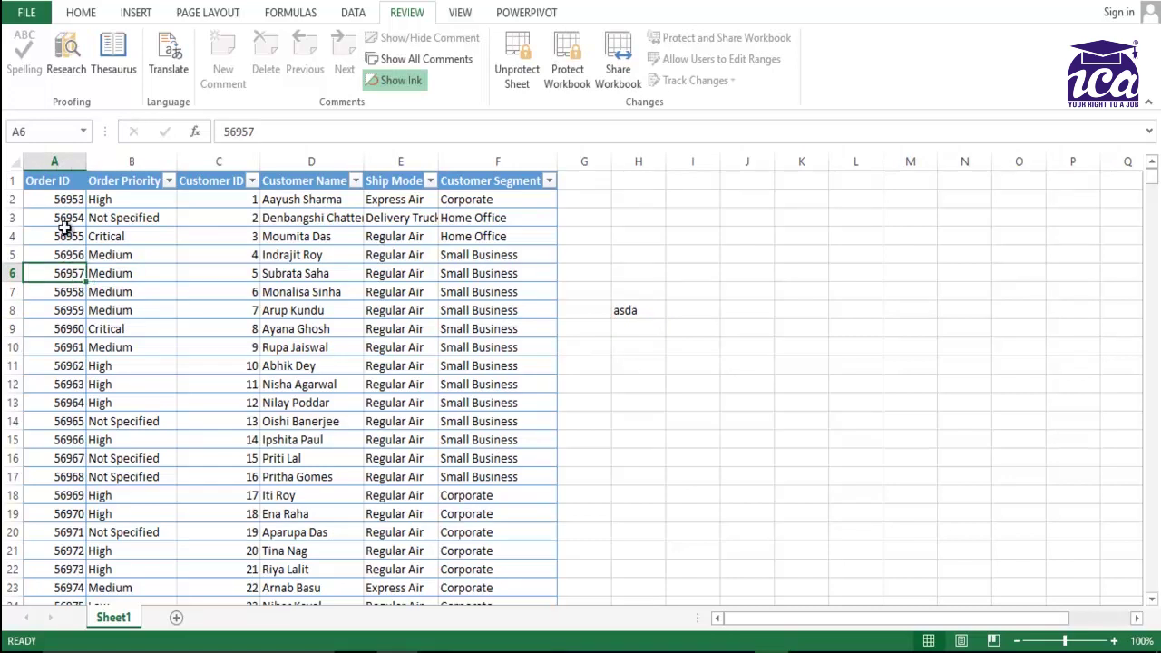
pyautogui.press('Delete')
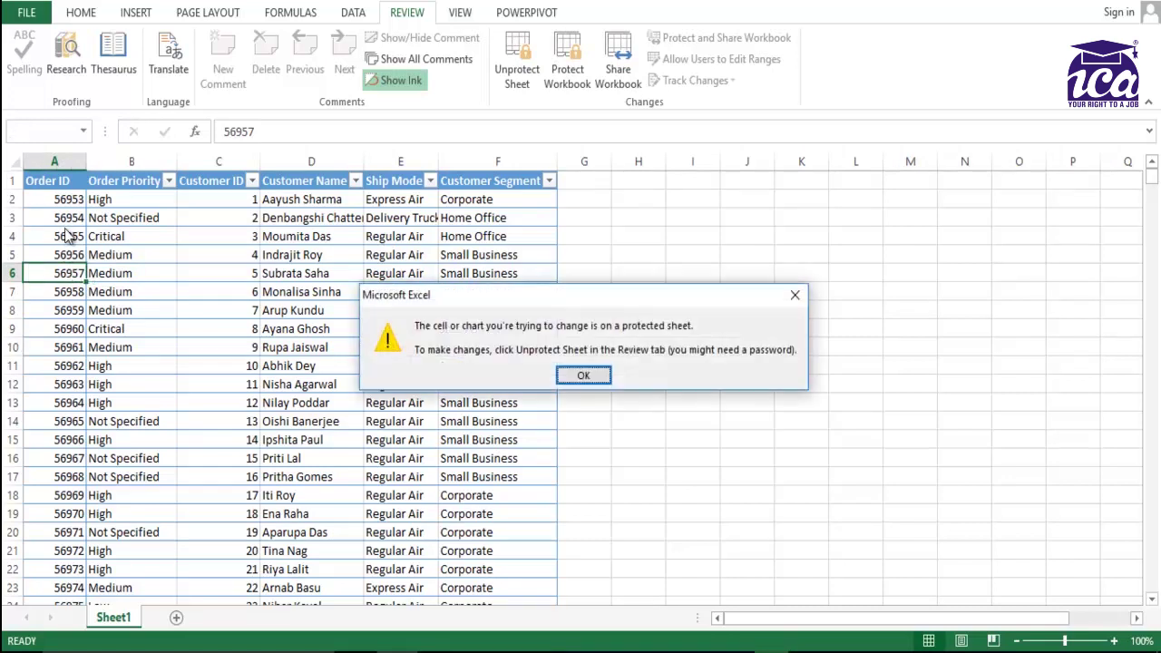
pyautogui.press('Return')
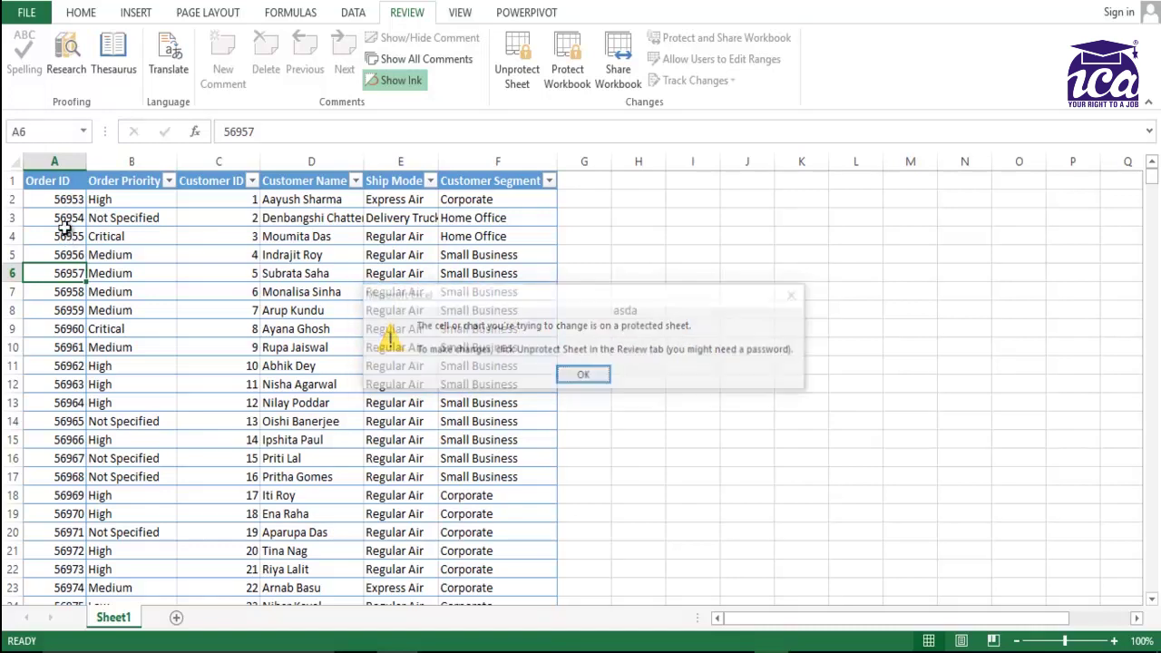
pyautogui.click(141, 251)
pyautogui.press('Delete')
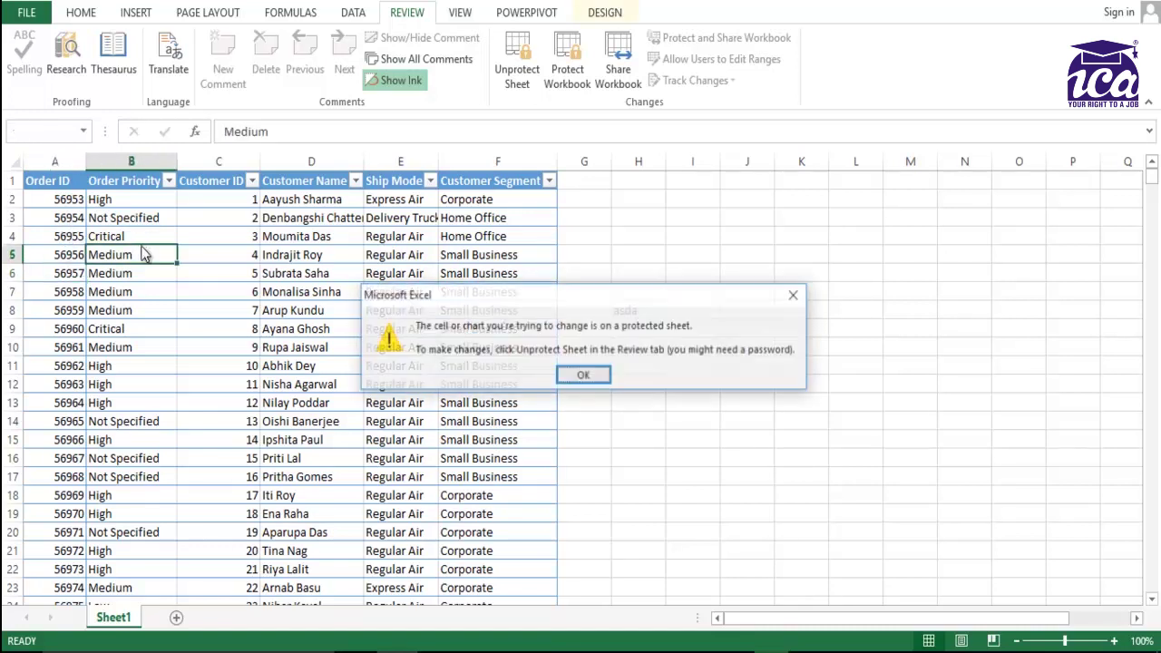
pyautogui.press('Return')
# Change the Customer ID in C5 to 8.
pyautogui.press('Right')
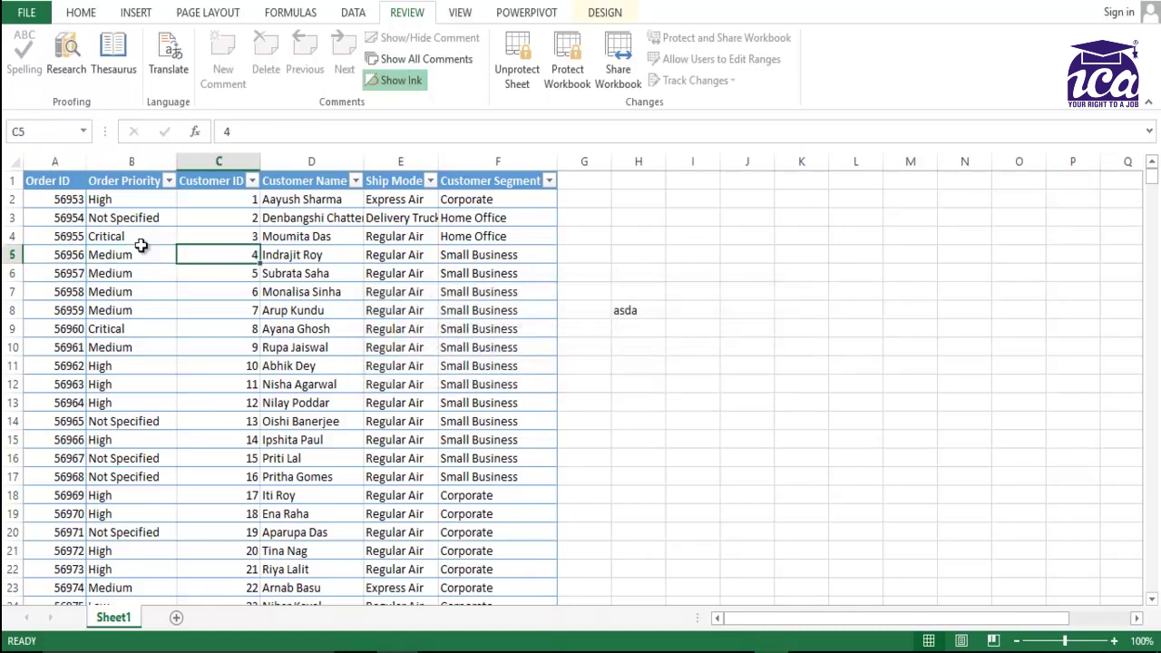
pyautogui.write('8')
pyautogui.press('Return')
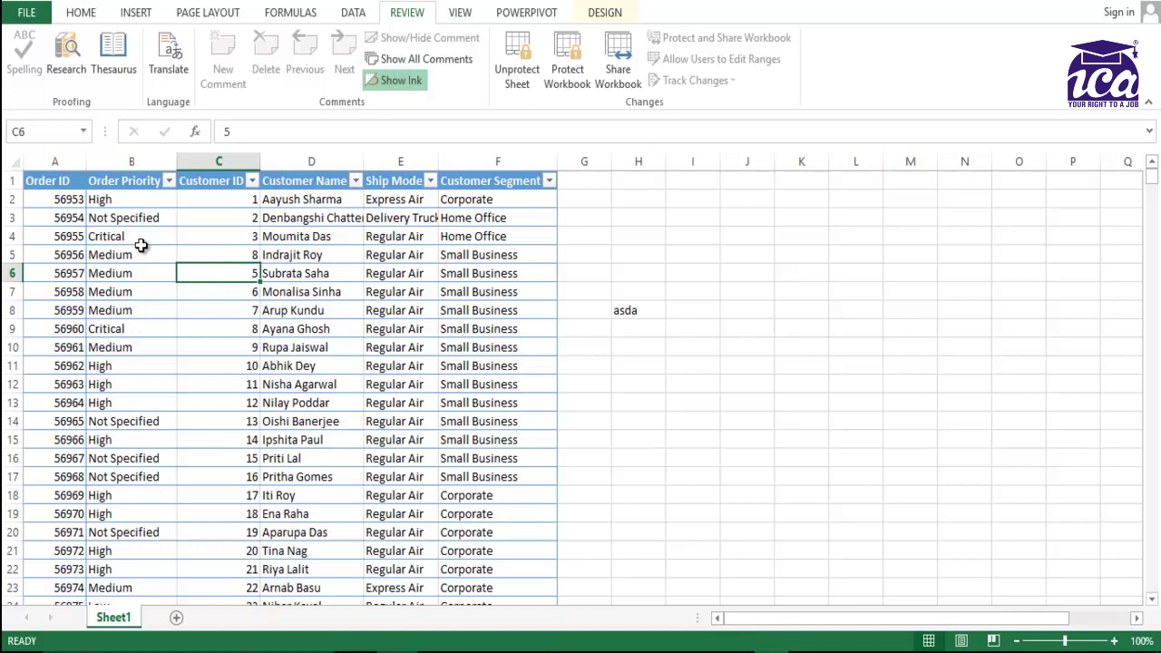
pyautogui.click(526, 81)
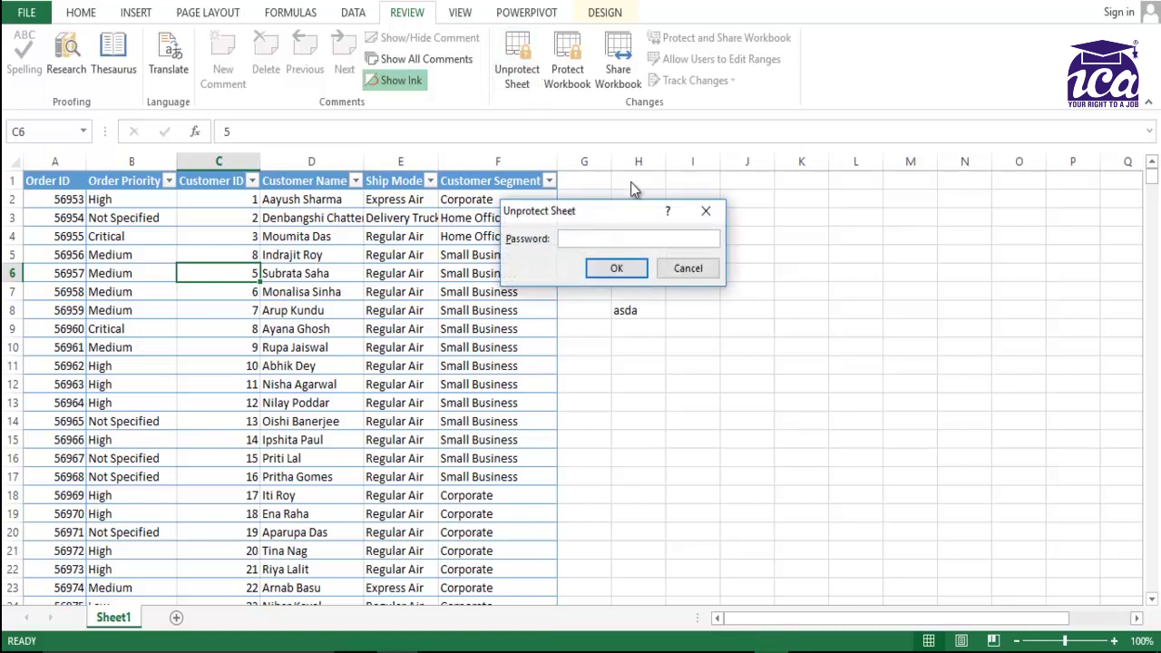
pyautogui.write('123')
pyautogui.press('Return')
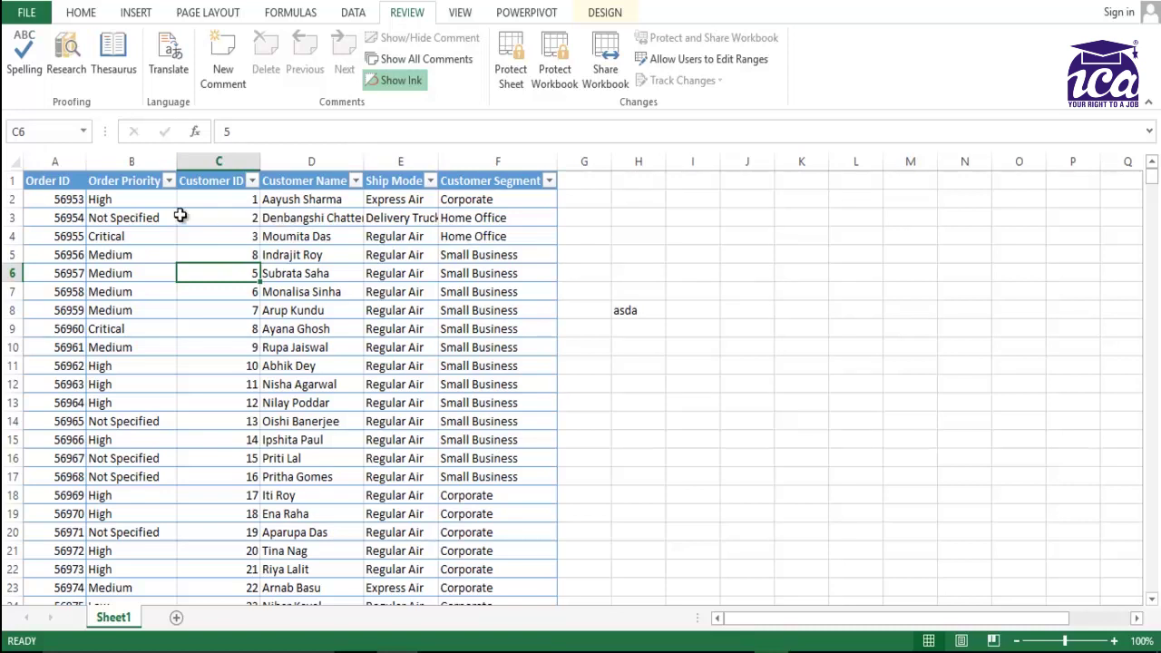
pyautogui.click(72, 215)
pyautogui.press('Right')
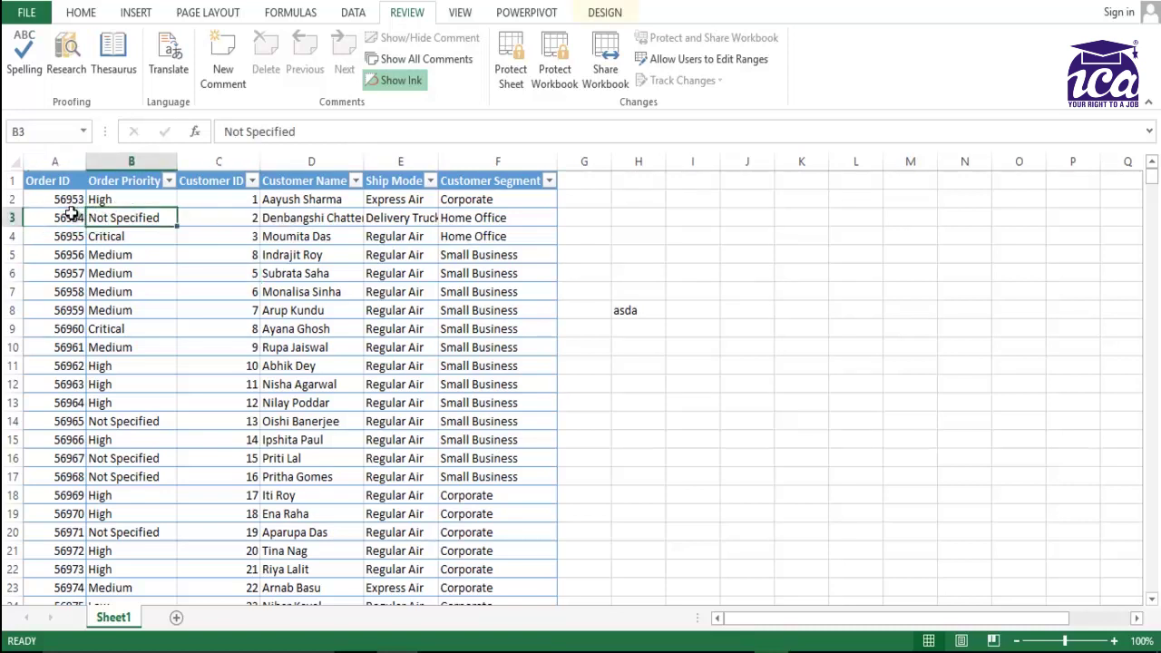
pyautogui.press('Right')
pyautogui.press('Left')
pyautogui.press('Left')
pyautogui.press('Up')
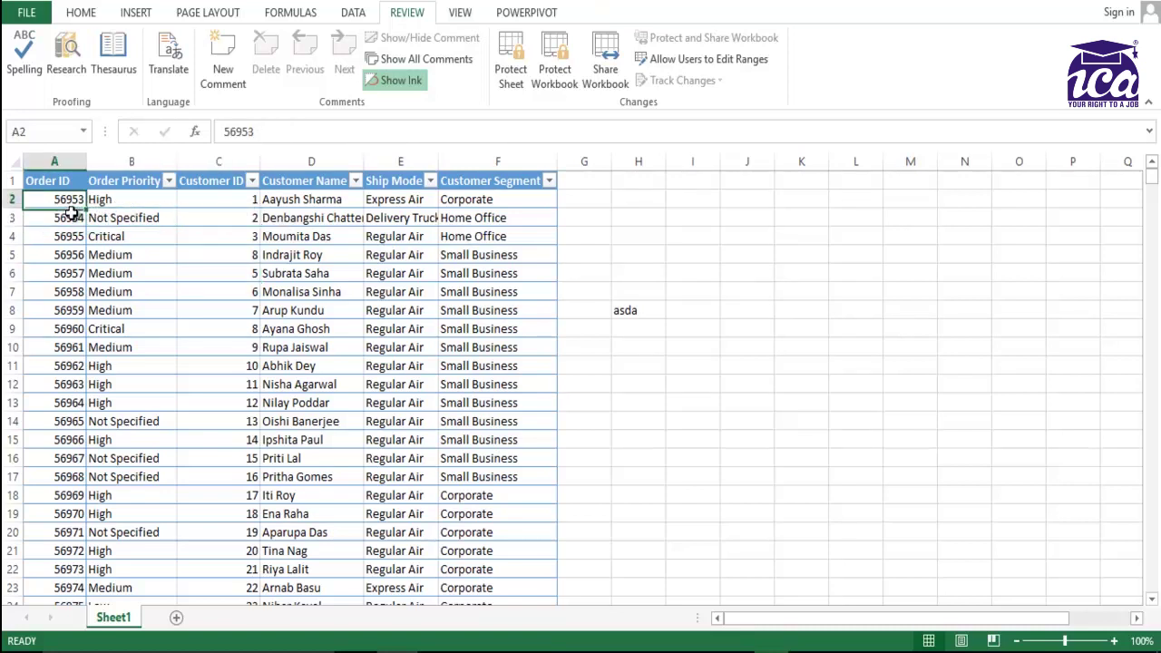
pyautogui.press('Up')
pyautogui.press('Right')
pyautogui.press('Left')
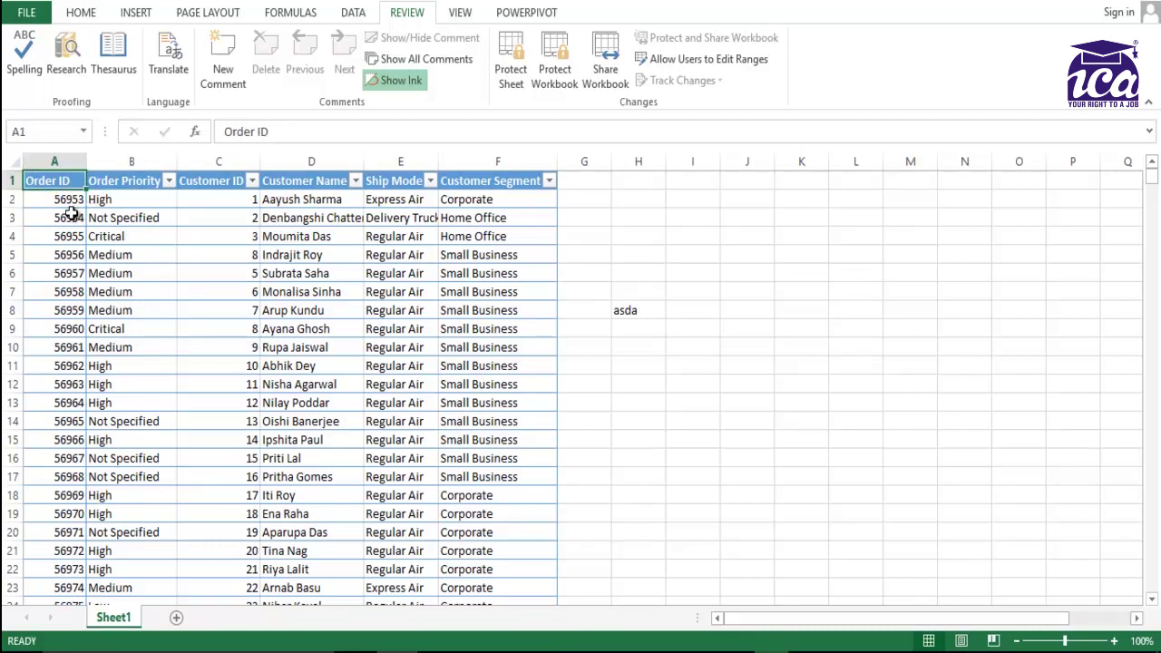
pyautogui.press('Down')
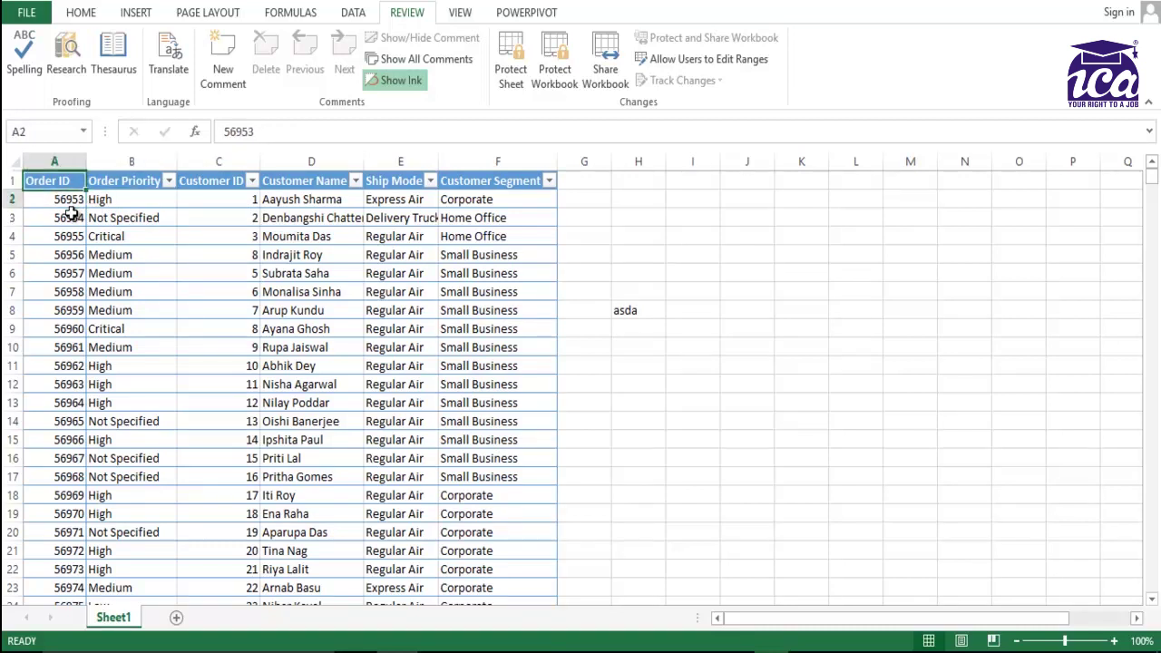
pyautogui.press('Up')
pyautogui.press('Right')
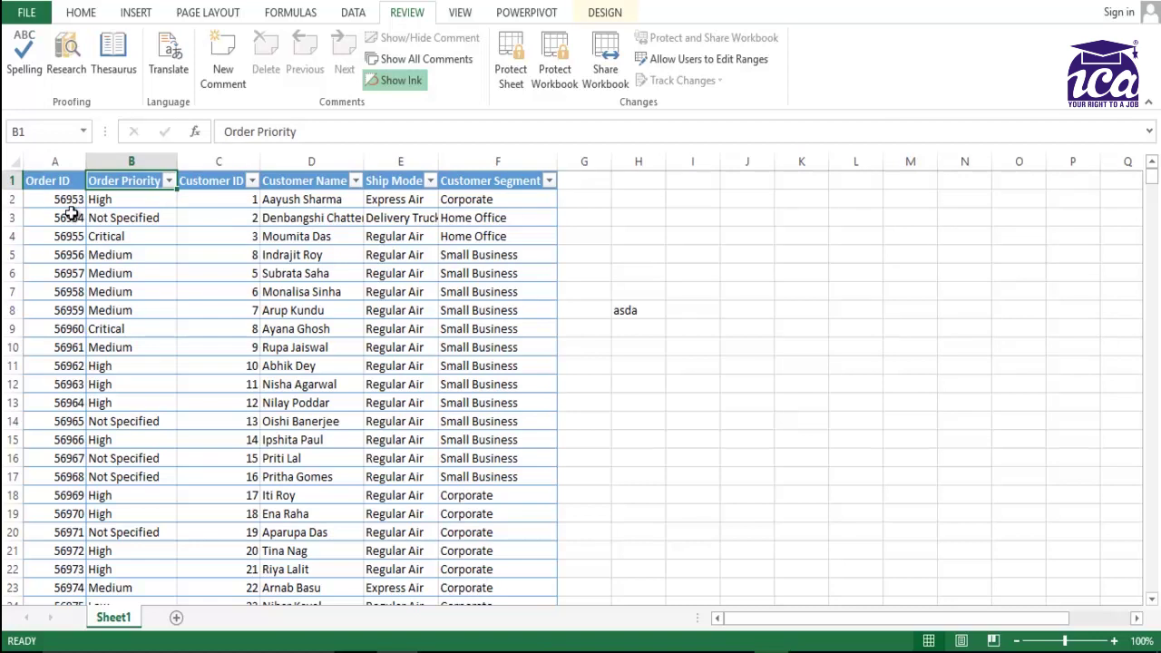
pyautogui.press('Left')
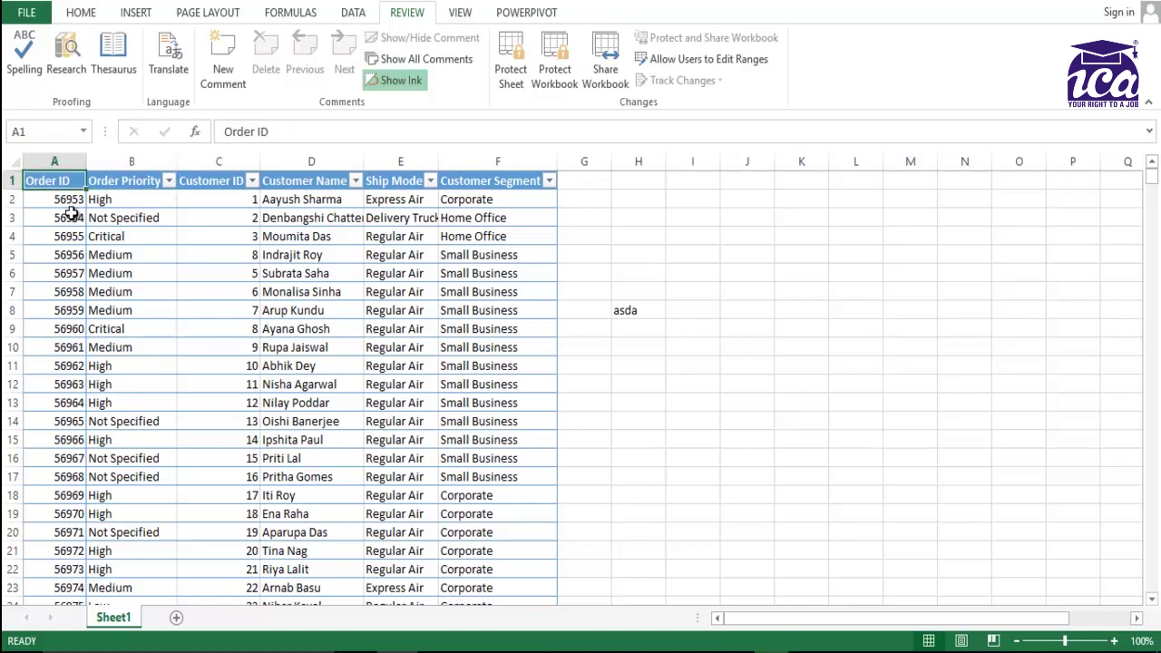
pyautogui.press('Right')
pyautogui.press('Left')
pyautogui.press('Right')
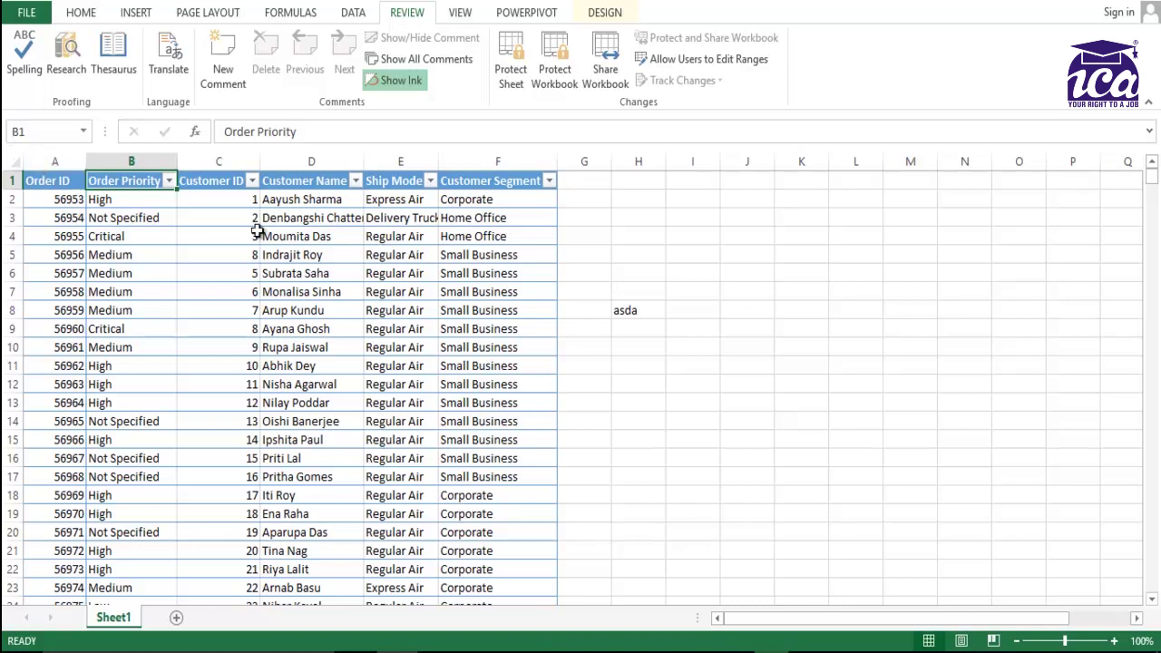
# Create a new editable range titled 'Mr A' referring to A2:A1035.
pyautogui.click(56, 215)
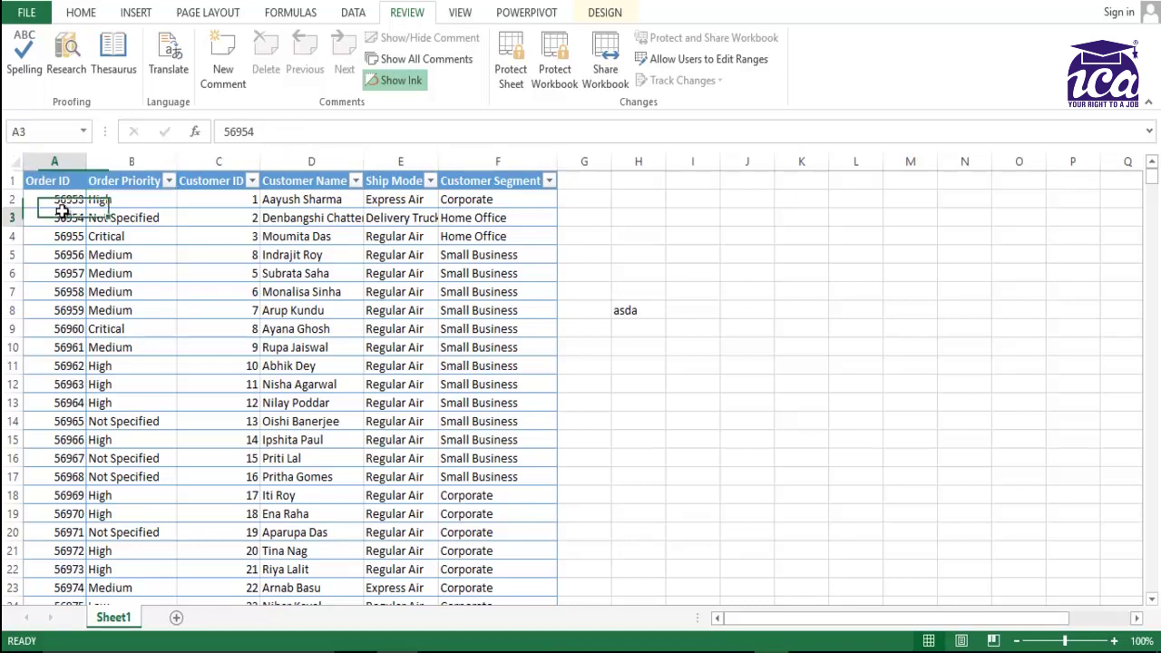
pyautogui.click(54, 186)
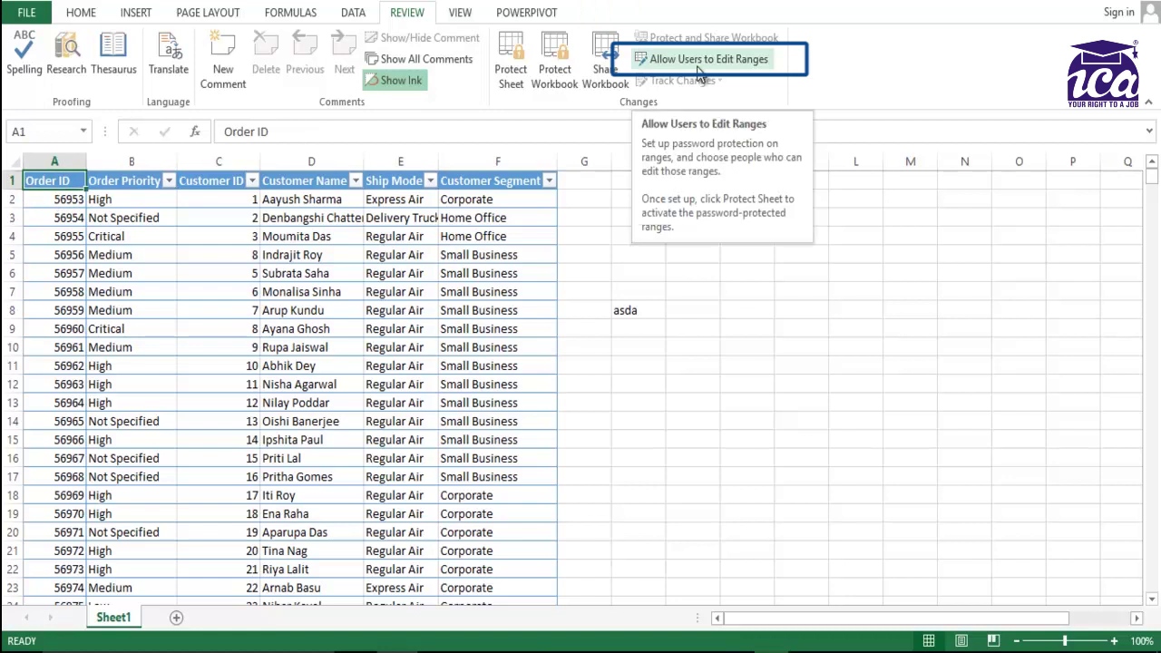
pyautogui.click(701, 62)
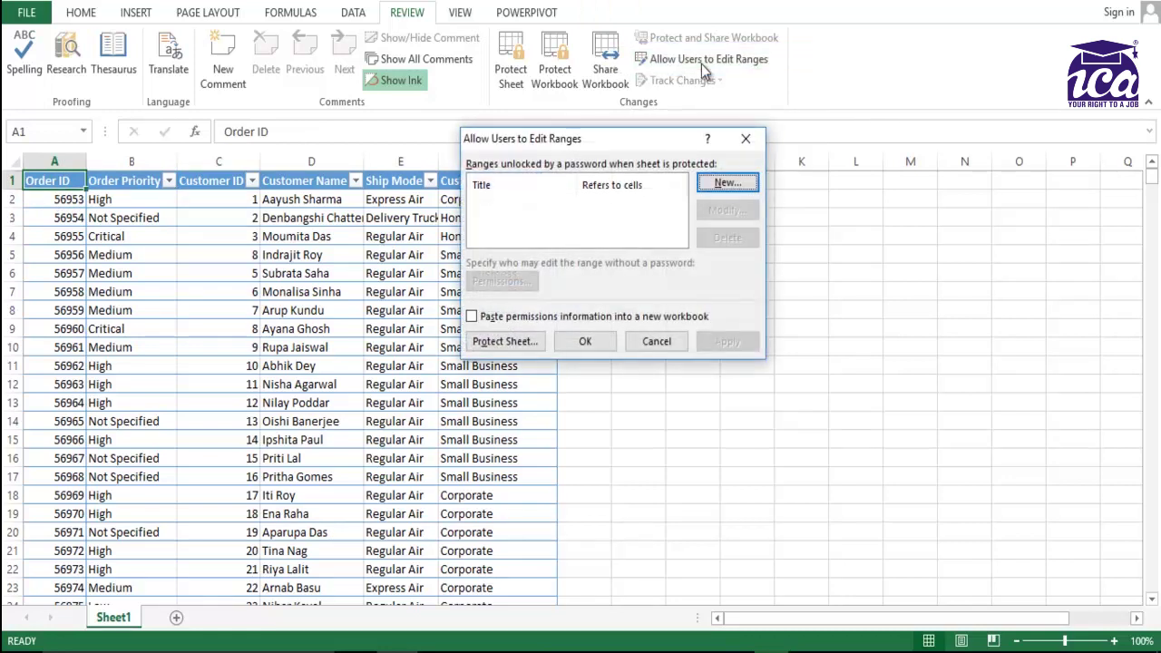
pyautogui.click(726, 181)
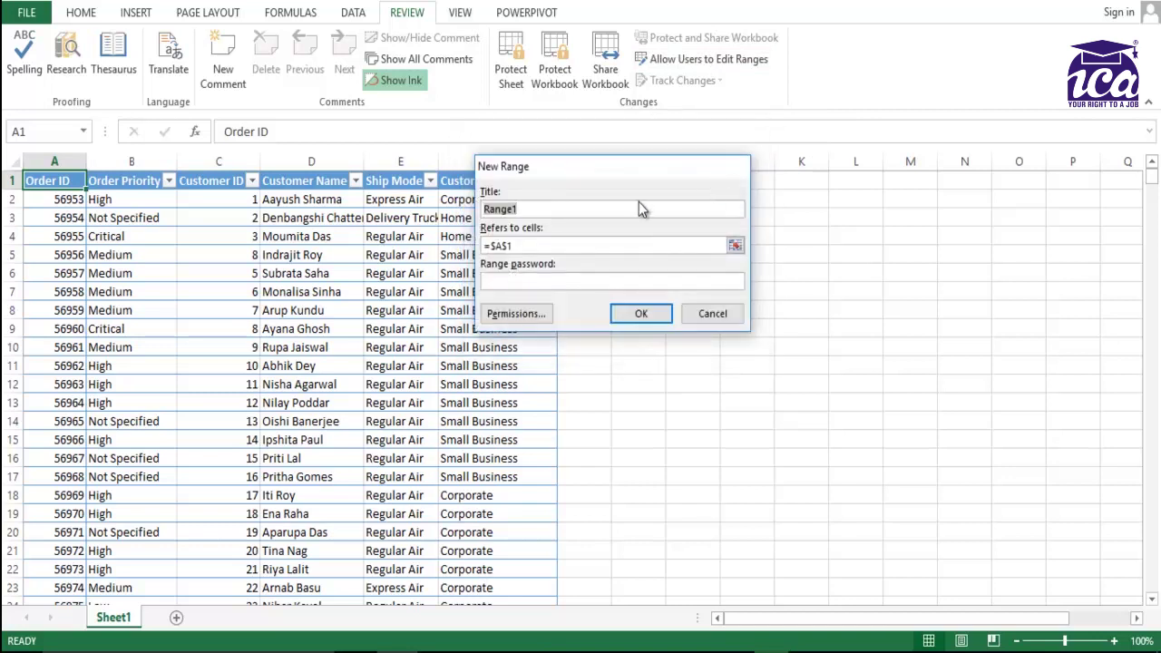
pyautogui.write('Mr A')
pyautogui.click(543, 247)
pyautogui.press('BackSpace')
pyautogui.press('BackSpace')
pyautogui.press('BackSpace')
pyautogui.press('BackSpace')
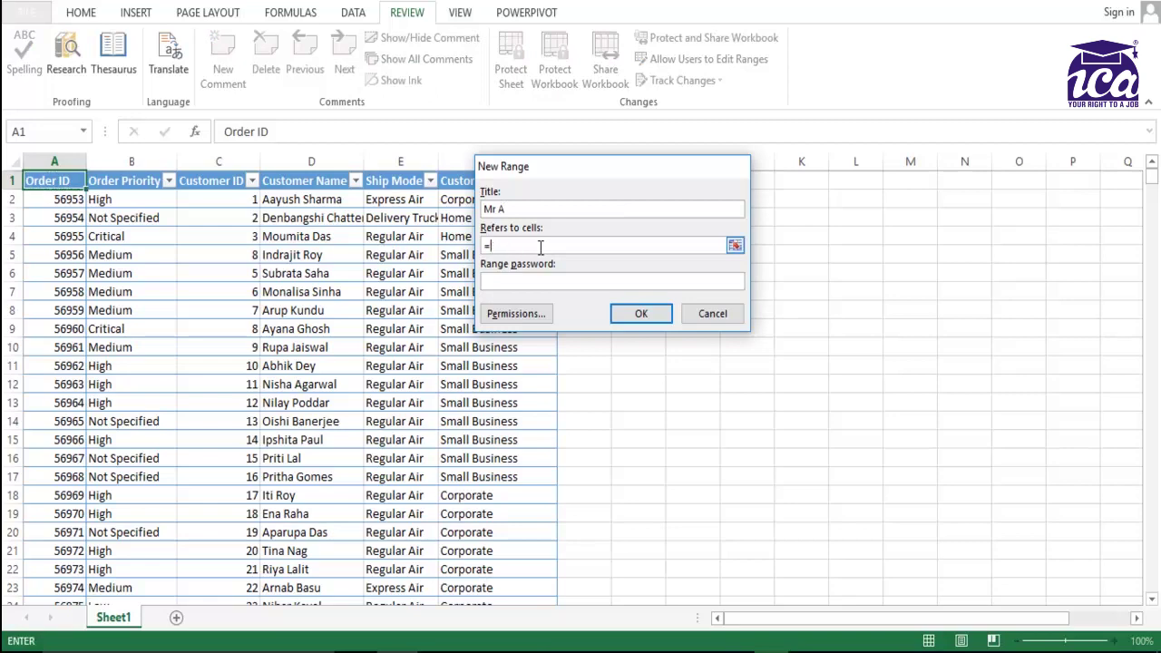
pyautogui.click(43, 199)
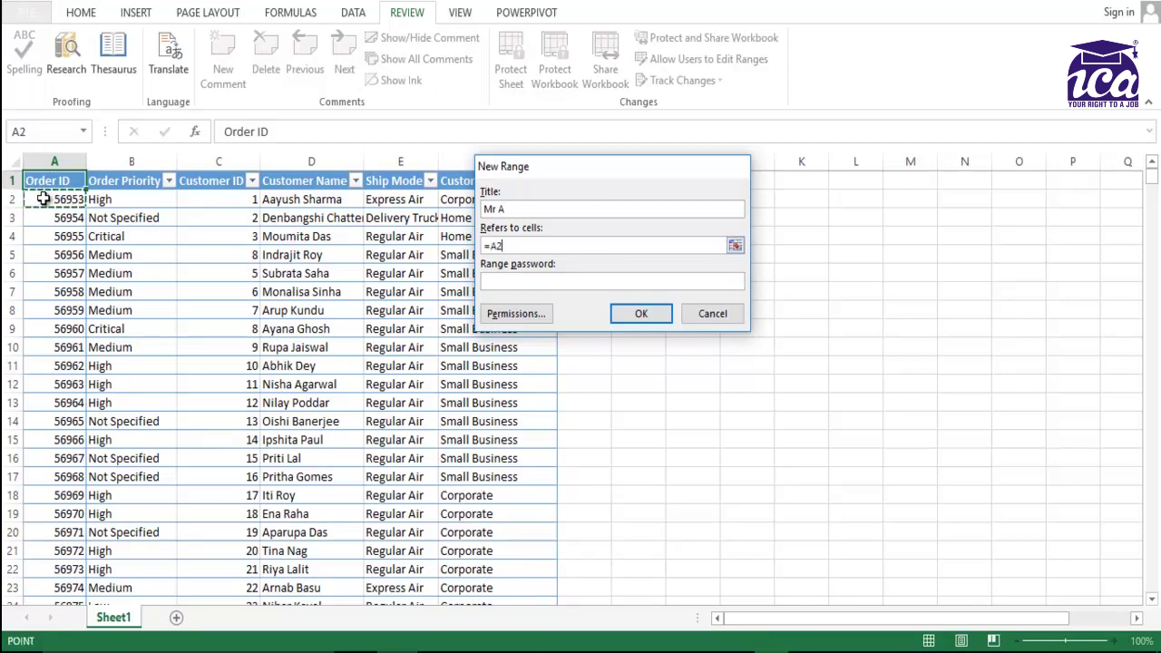
pyautogui.hotkey('ctrl', 'shift', 'Down')
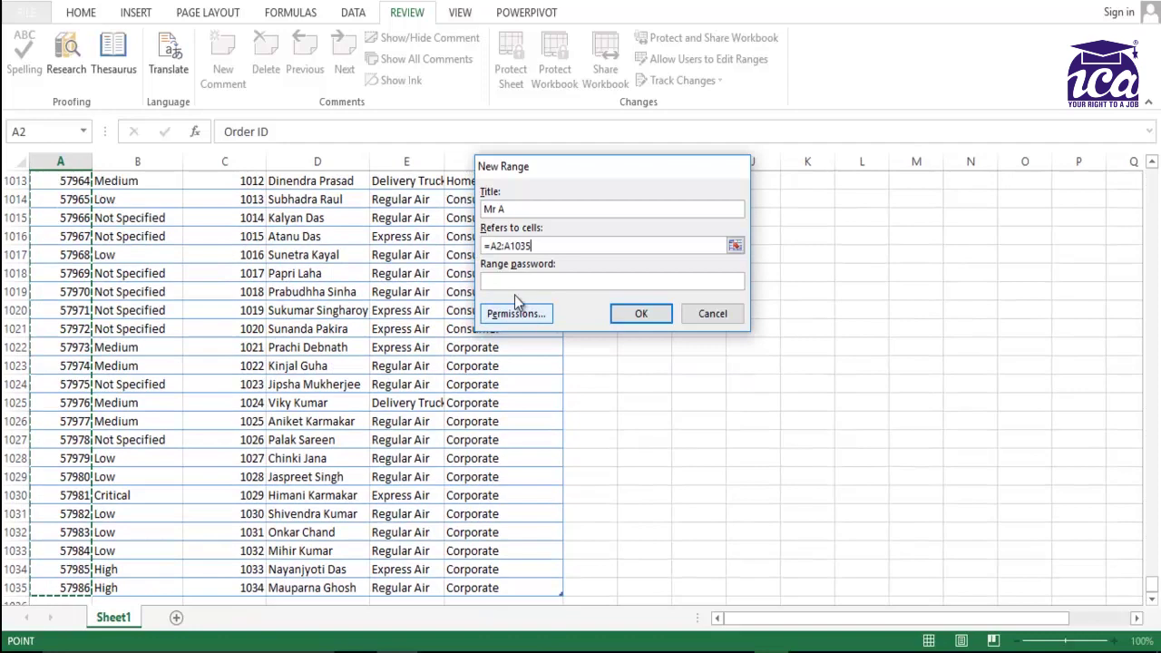
# Set and confirm a range password for Mr A.
pyautogui.click(513, 282)
pyautogui.write('123')
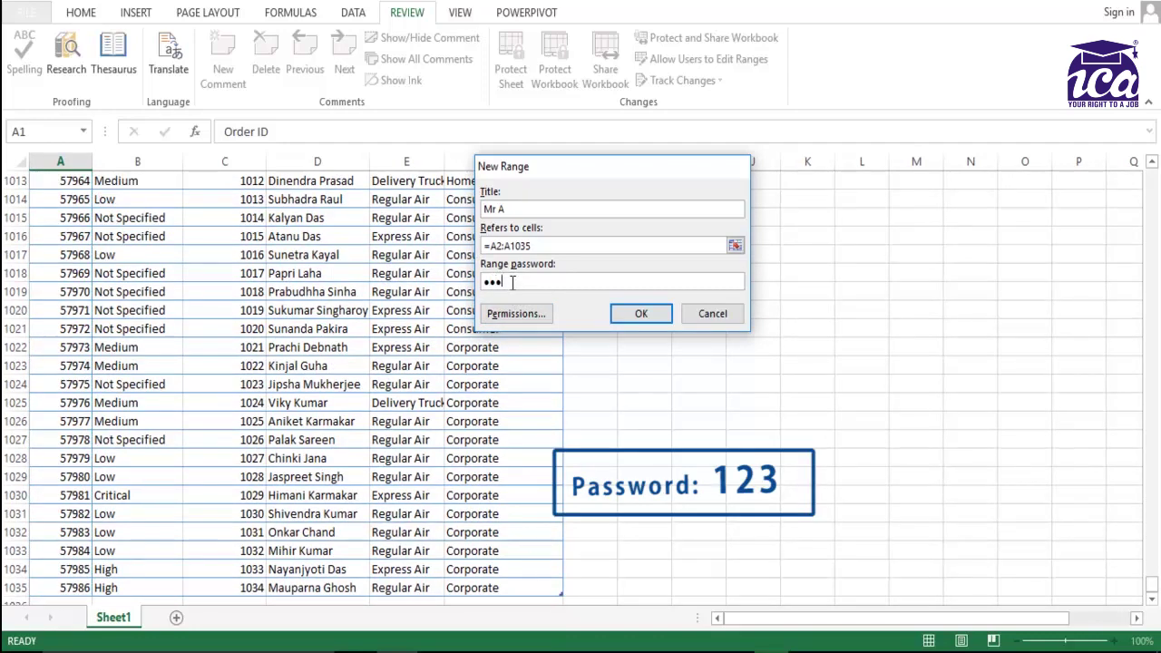
pyautogui.click(635, 314)
pyautogui.write('123')
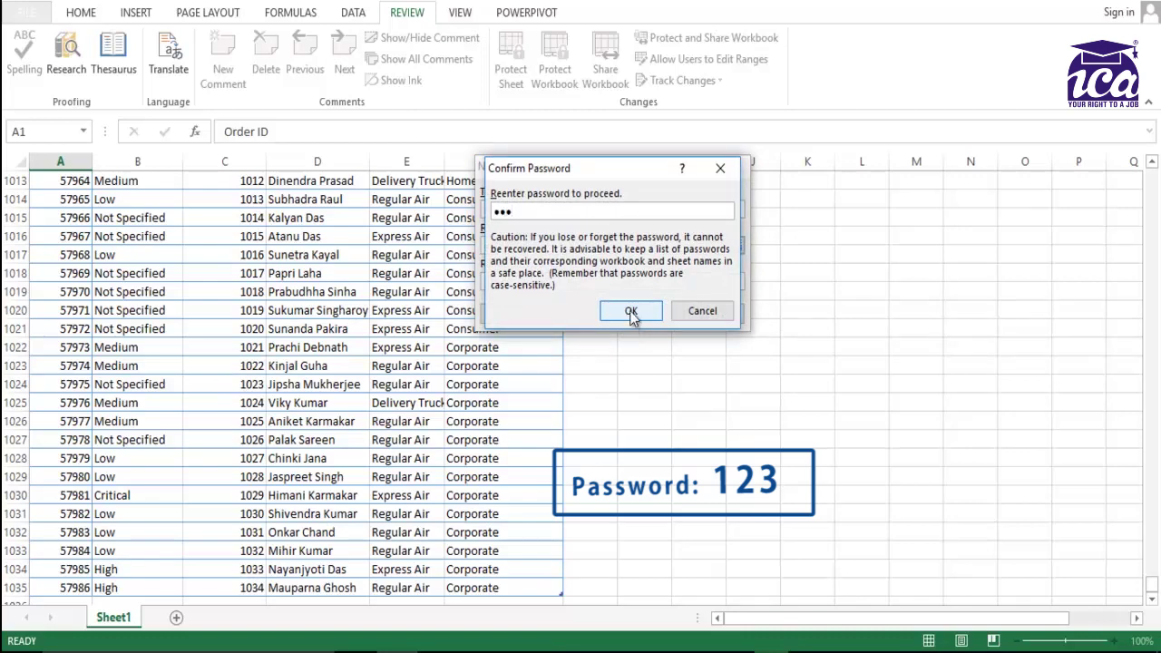
pyautogui.click(633, 315)
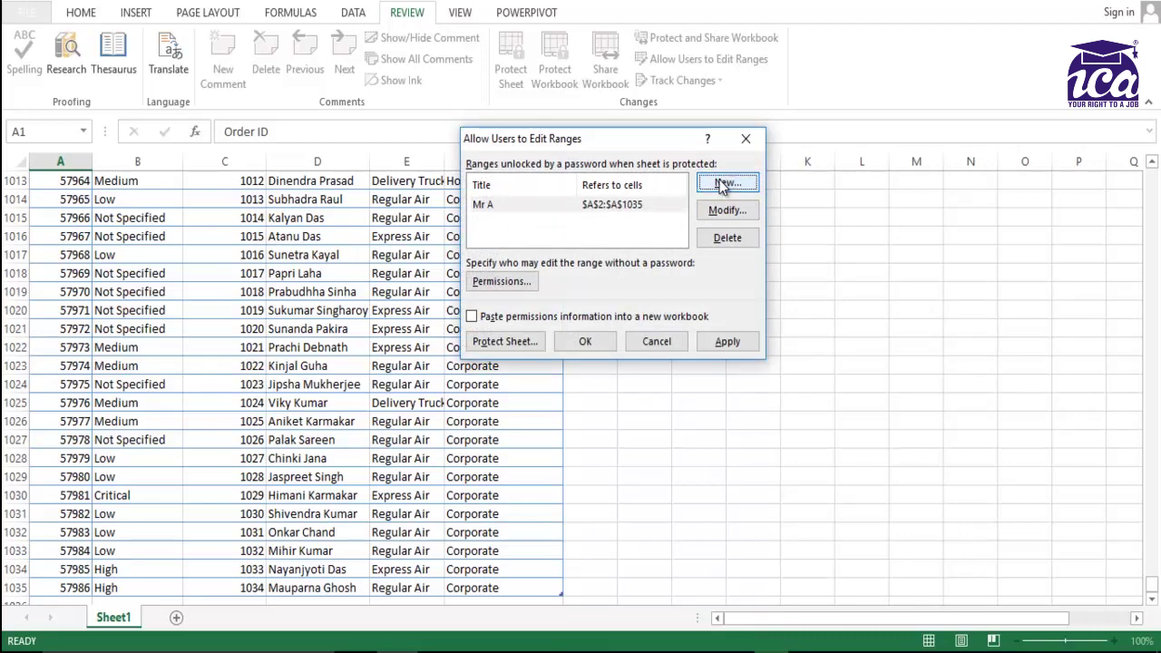
# Create a new editable range titled 'Mr B' referring to B2:B1035.
pyautogui.click(721, 182)
pyautogui.write('Mr')
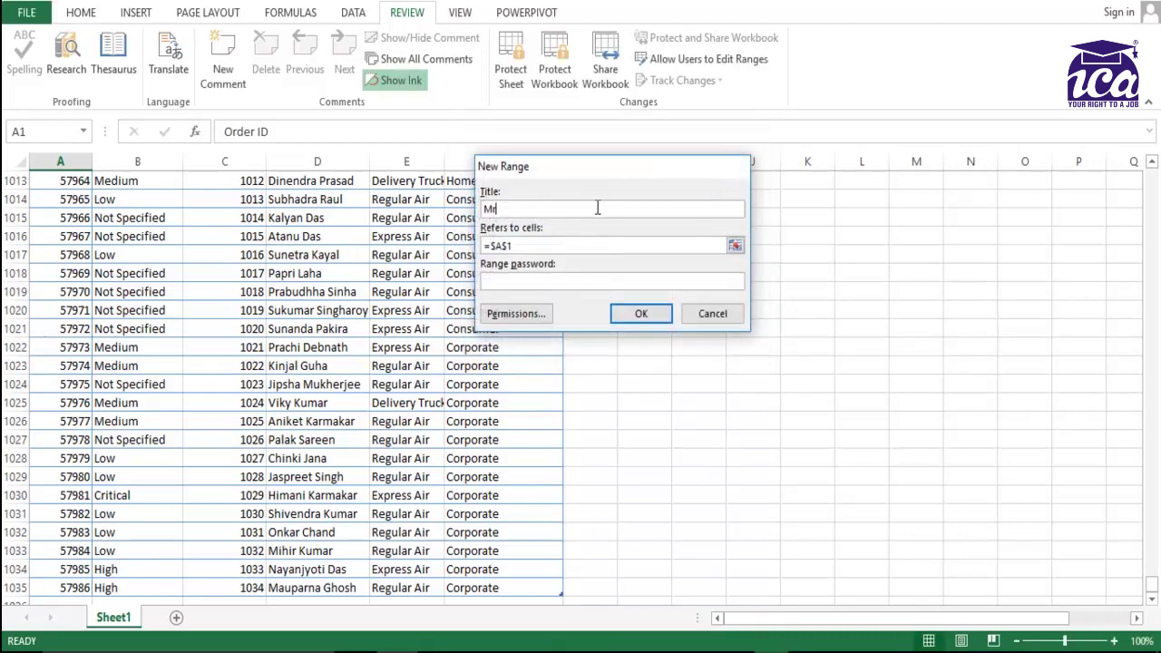
pyautogui.write(' B')
pyautogui.click(569, 243)
pyautogui.press('BackSpace')
pyautogui.press('BackSpace')
pyautogui.press('BackSpace')
pyautogui.press('BackSpace')
pyautogui.press('BackSpace')
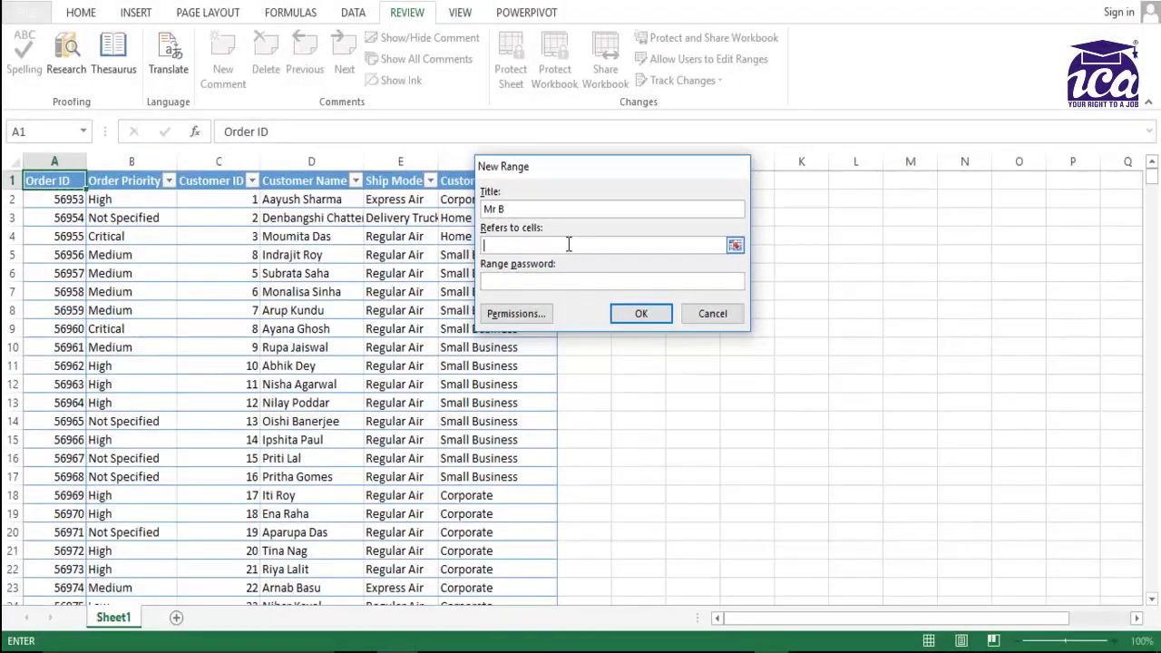
pyautogui.click(124, 202)
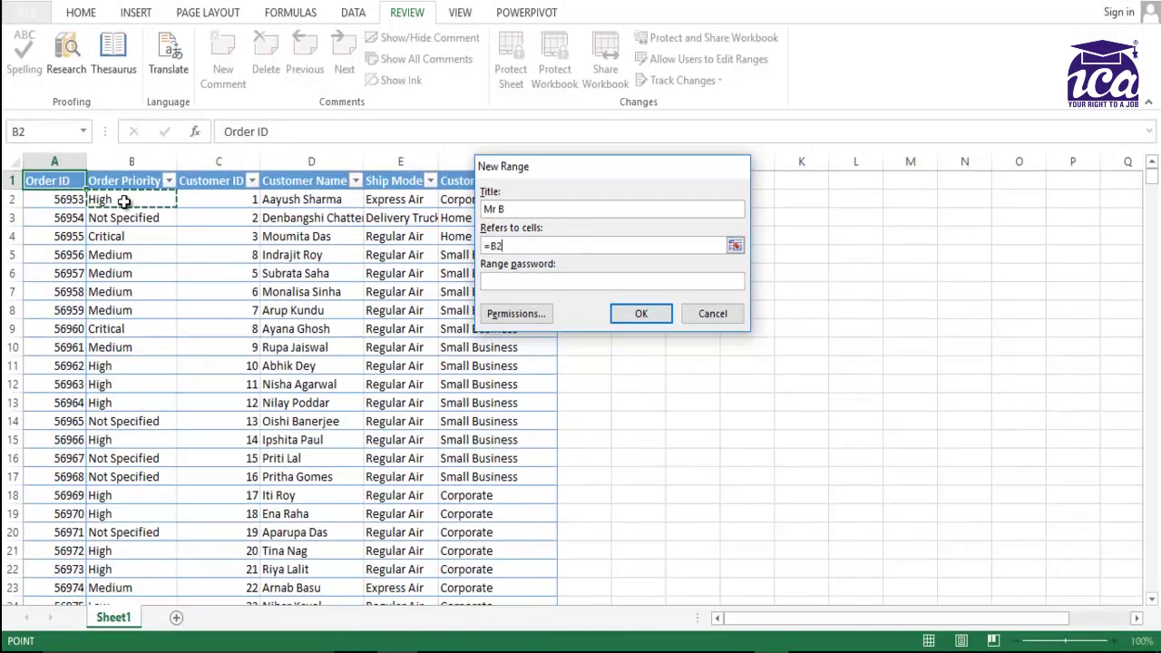
pyautogui.hotkey('ctrl', 'shift', 'Down')
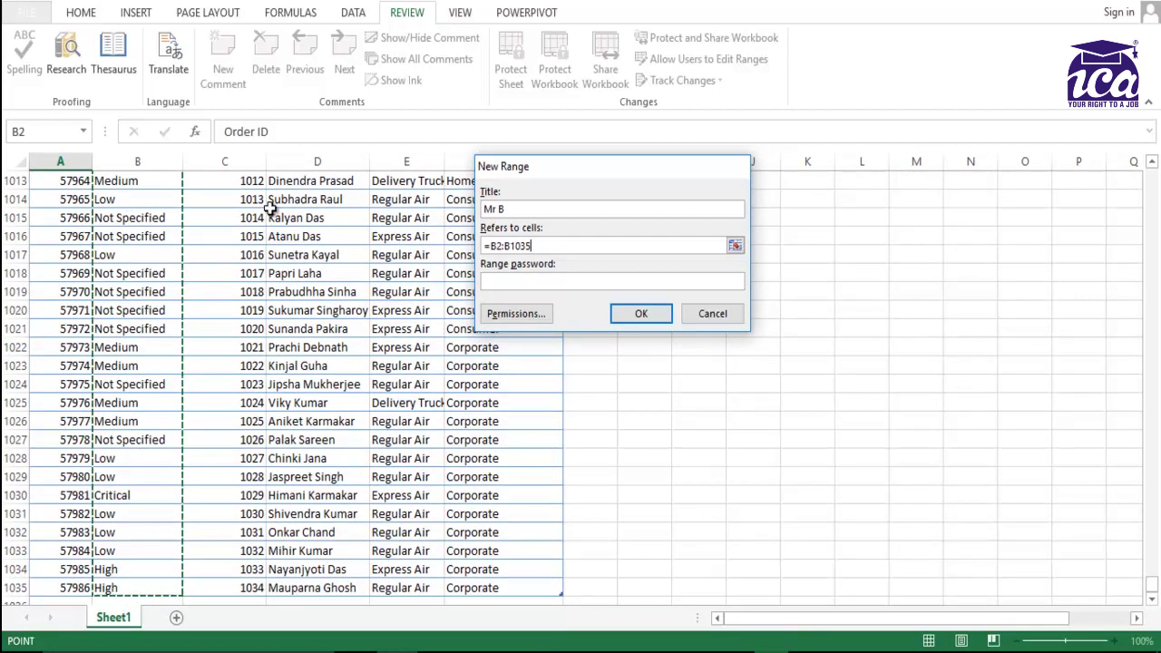
# Set and confirm a separate range password for Mr B.
pyautogui.click(548, 280)
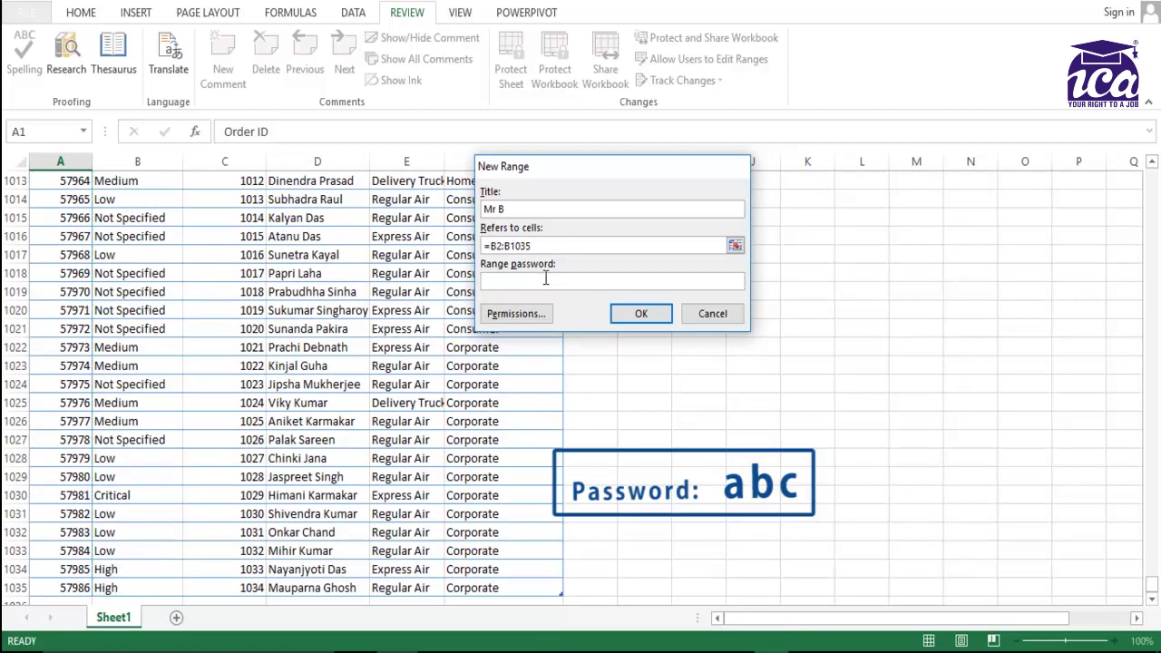
pyautogui.write('abc')
pyautogui.click(641, 317)
pyautogui.write('abc')
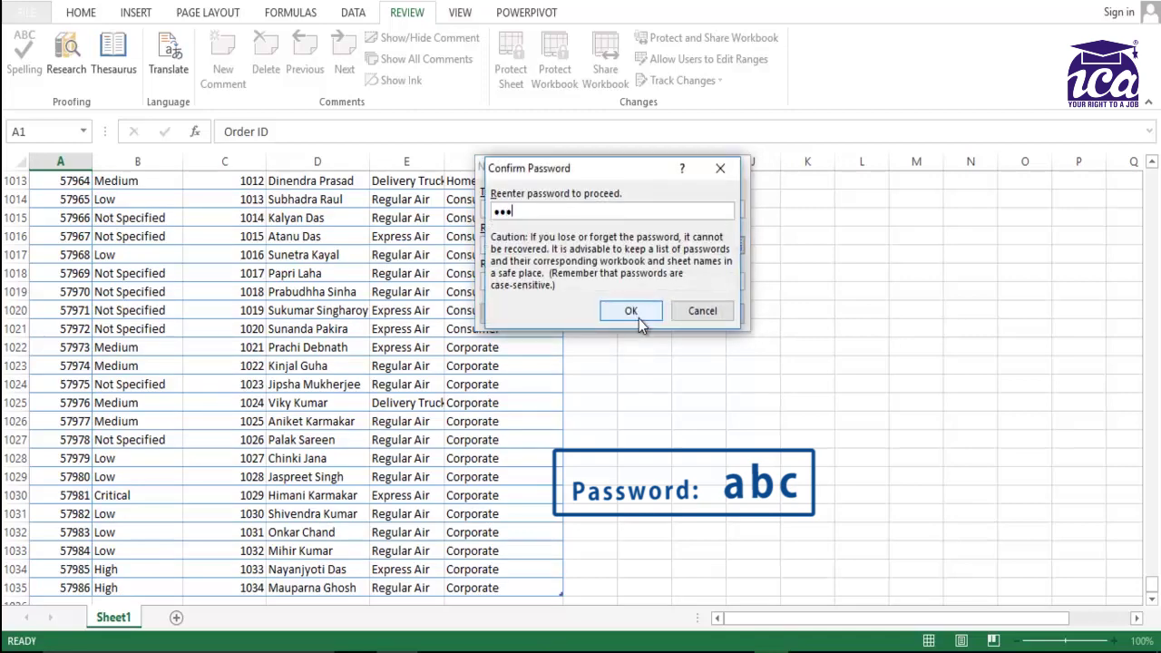
pyautogui.click(639, 317)
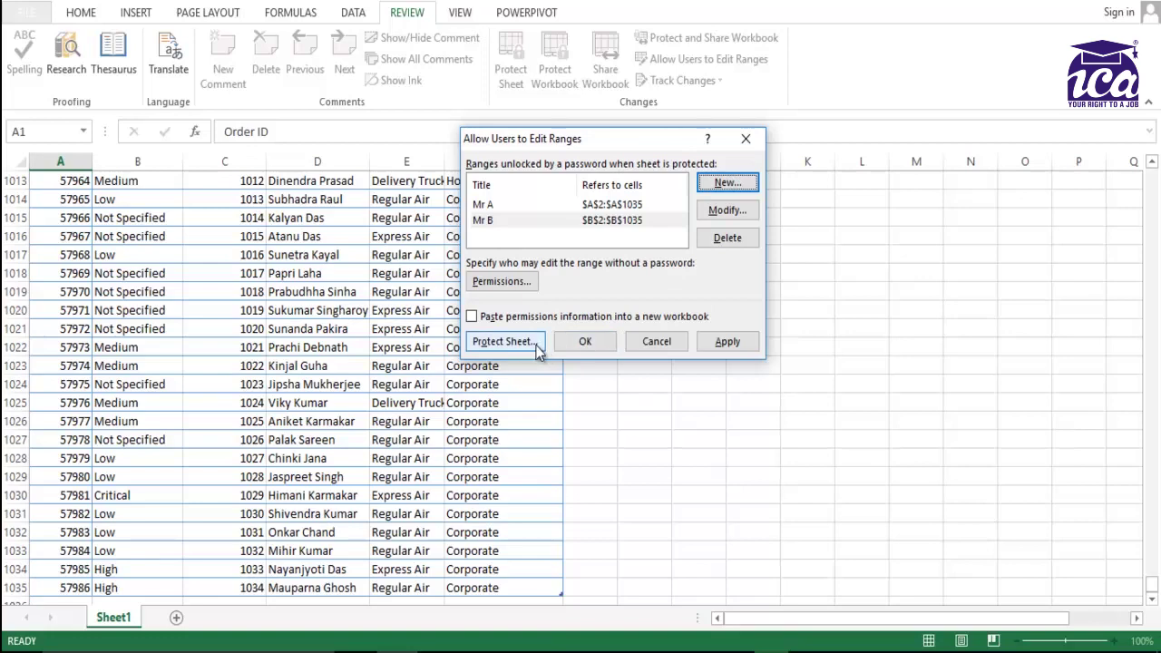
# Protect Sheet1 with an unprotect password, entered and then confirmed.
pyautogui.click(505, 341)
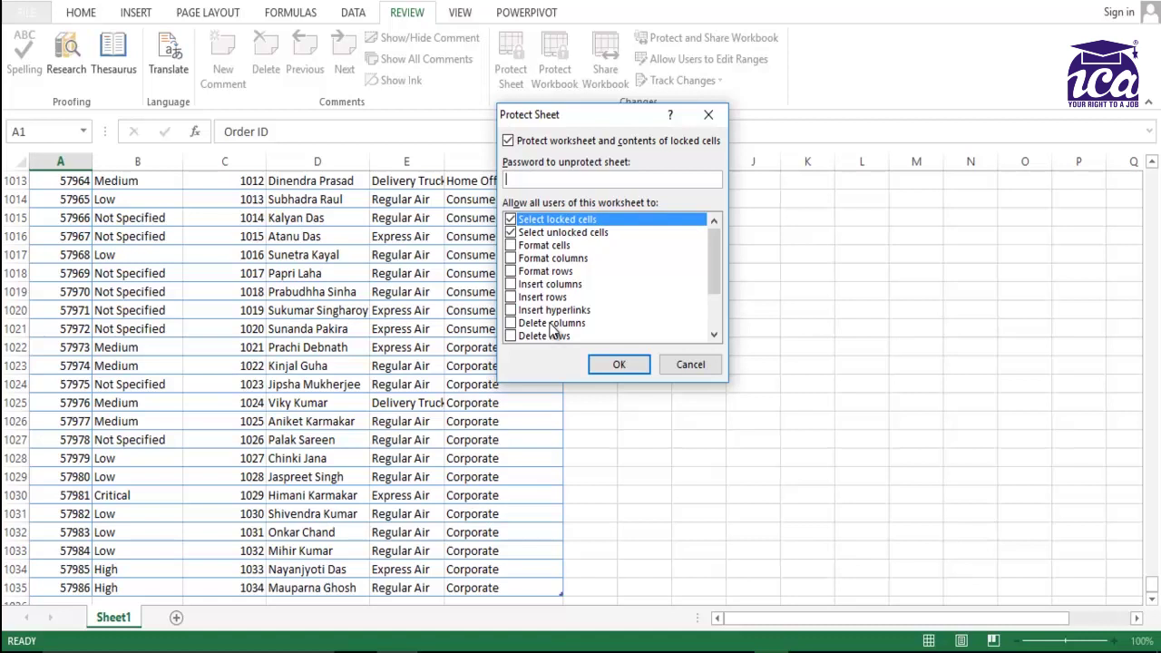
pyautogui.write('abc')
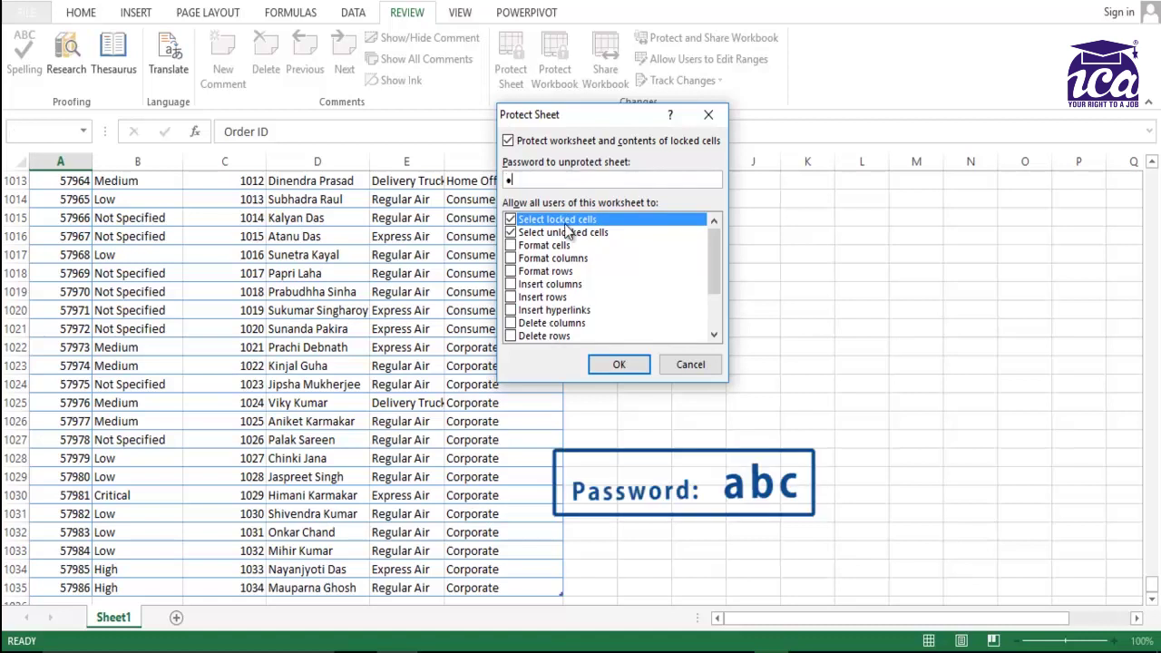
pyautogui.click(619, 364)
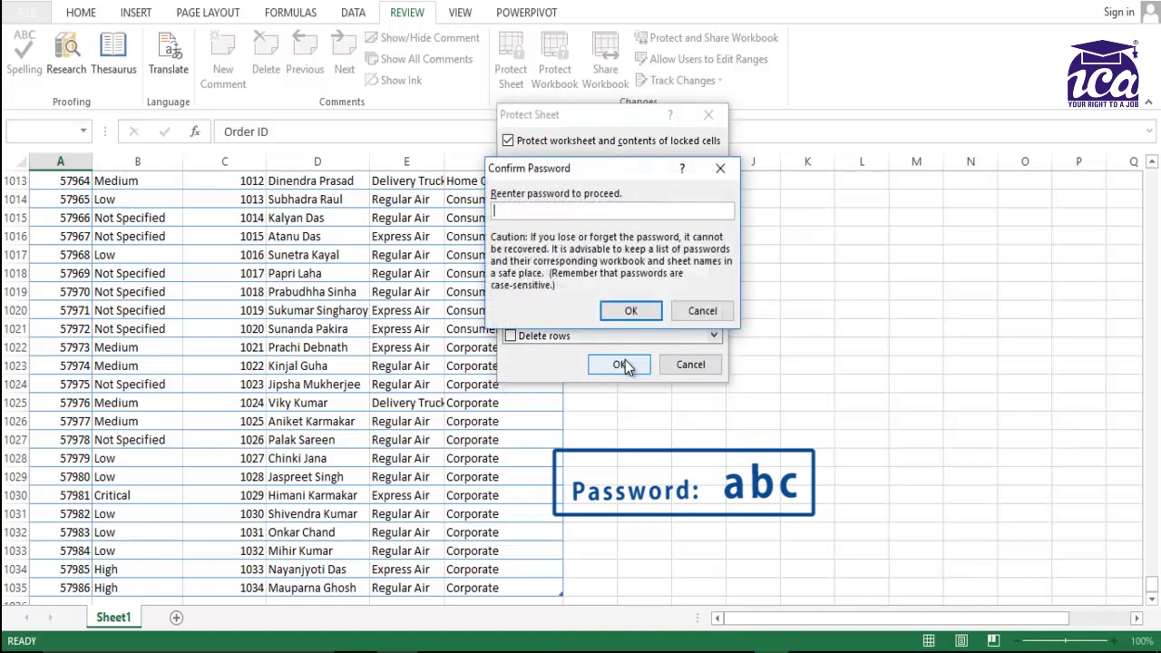
pyautogui.write('abc')
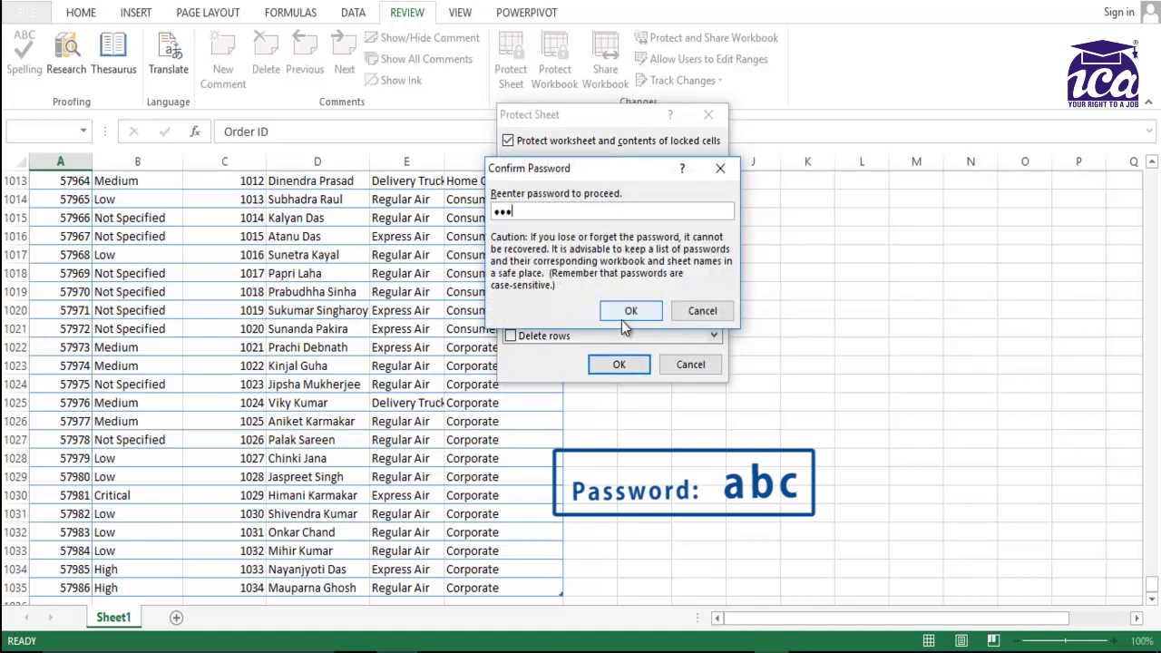
pyautogui.click(627, 311)
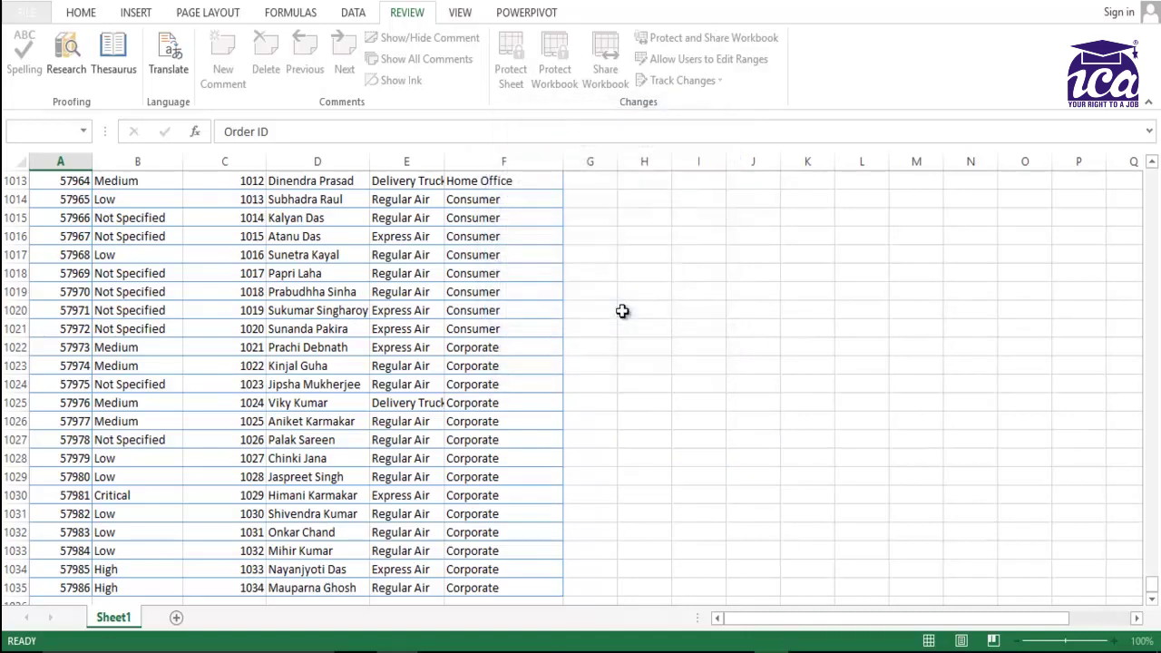
pyautogui.click(207, 249)
pyautogui.press('Up')
pyautogui.press('Up')
pyautogui.press('Up')
pyautogui.press('Up')
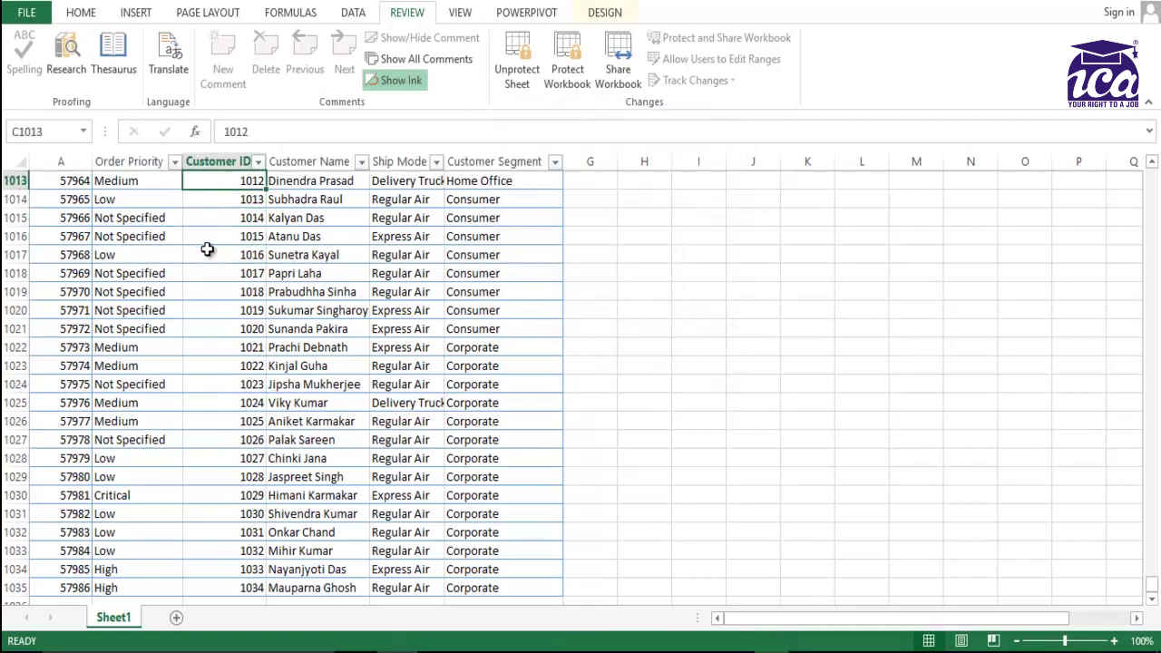
pyautogui.hotkey('ctrl', 'Up')
pyautogui.press('Down')
pyautogui.press('Right')
pyautogui.press('Right')
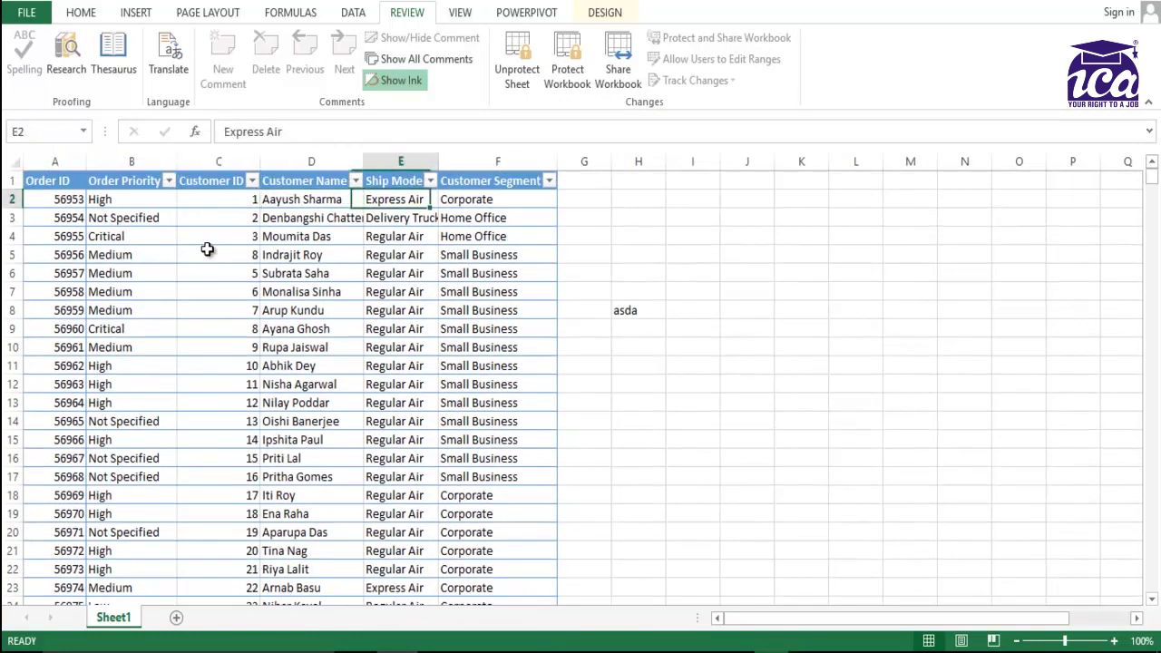
pyautogui.press('Left')
pyautogui.press('Left')
pyautogui.press('Left')
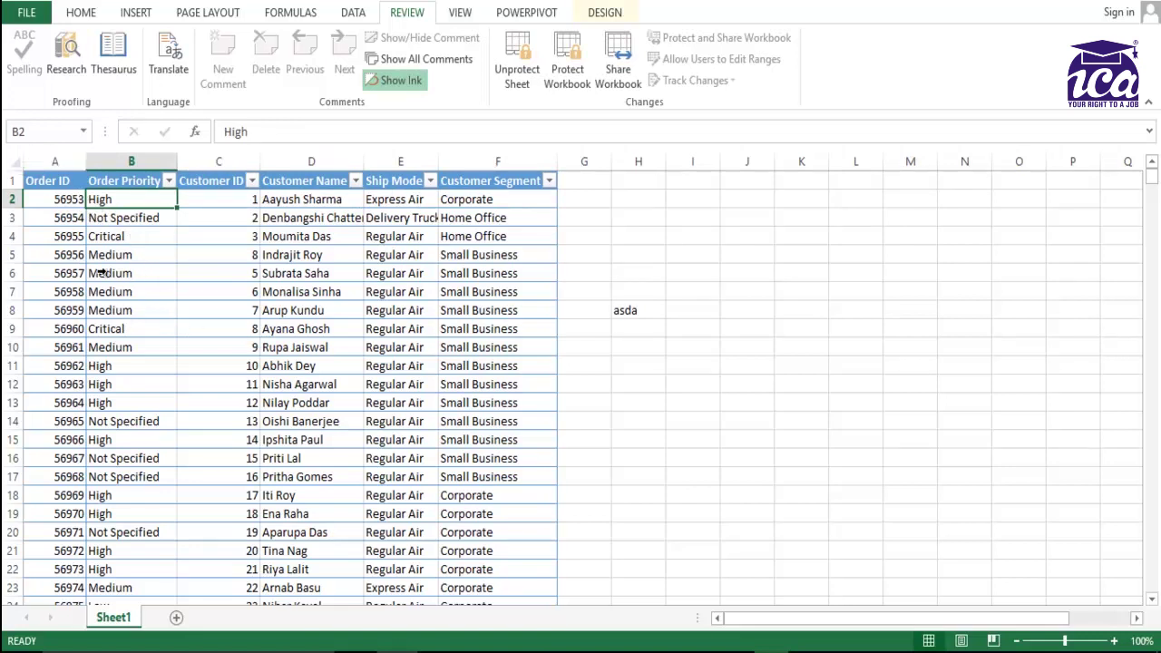
pyautogui.click(15, 162)
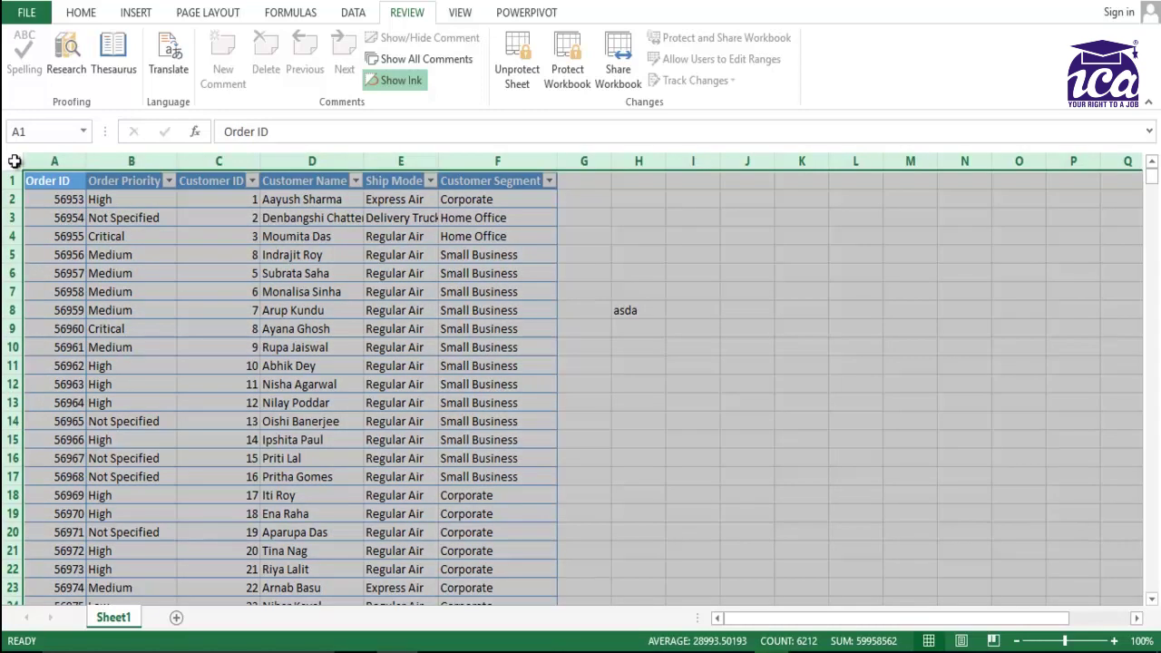
pyautogui.click(493, 247)
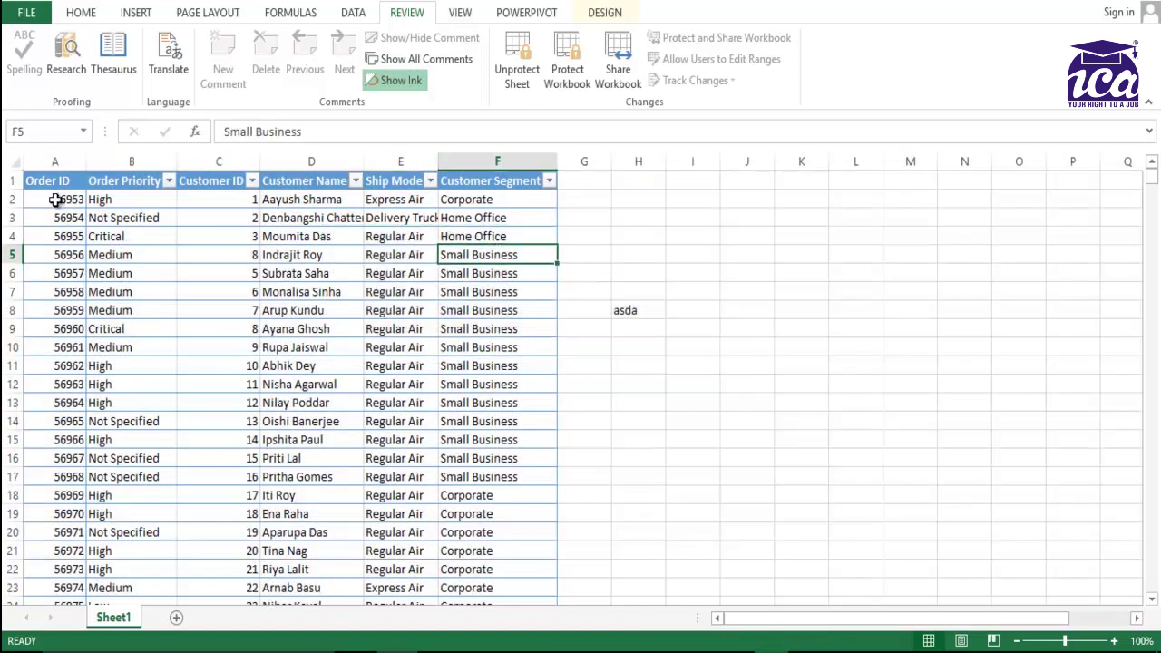
pyautogui.moveTo(57, 200); pyautogui.dragTo(132, 212)
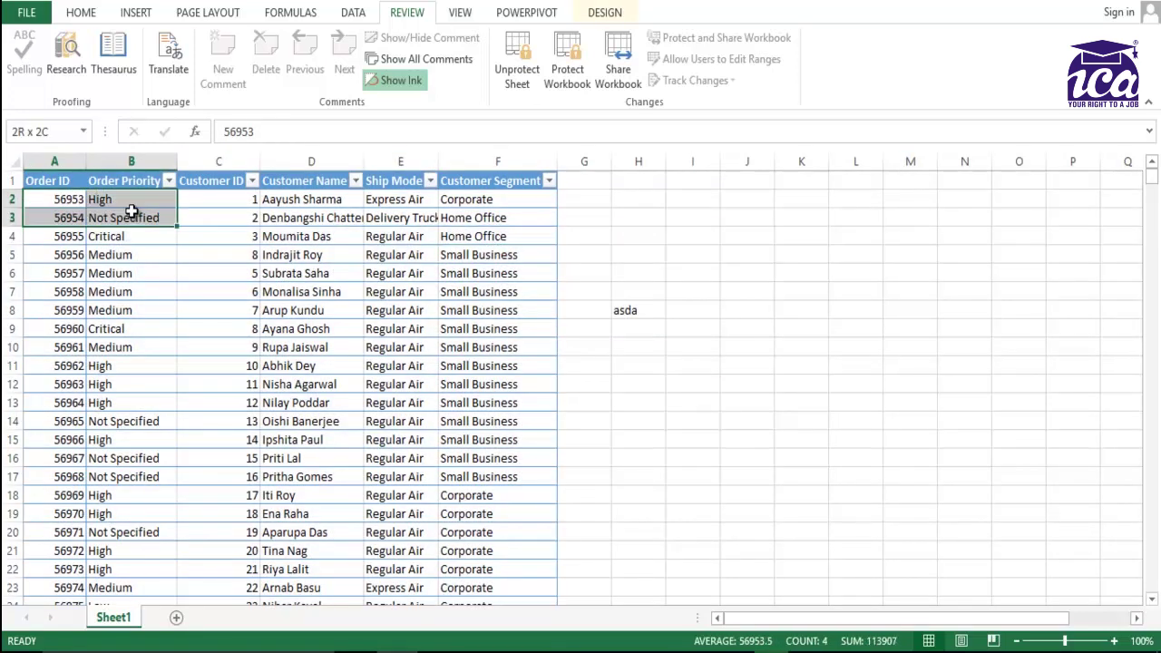
pyautogui.click(353, 268)
pyautogui.click(63, 224)
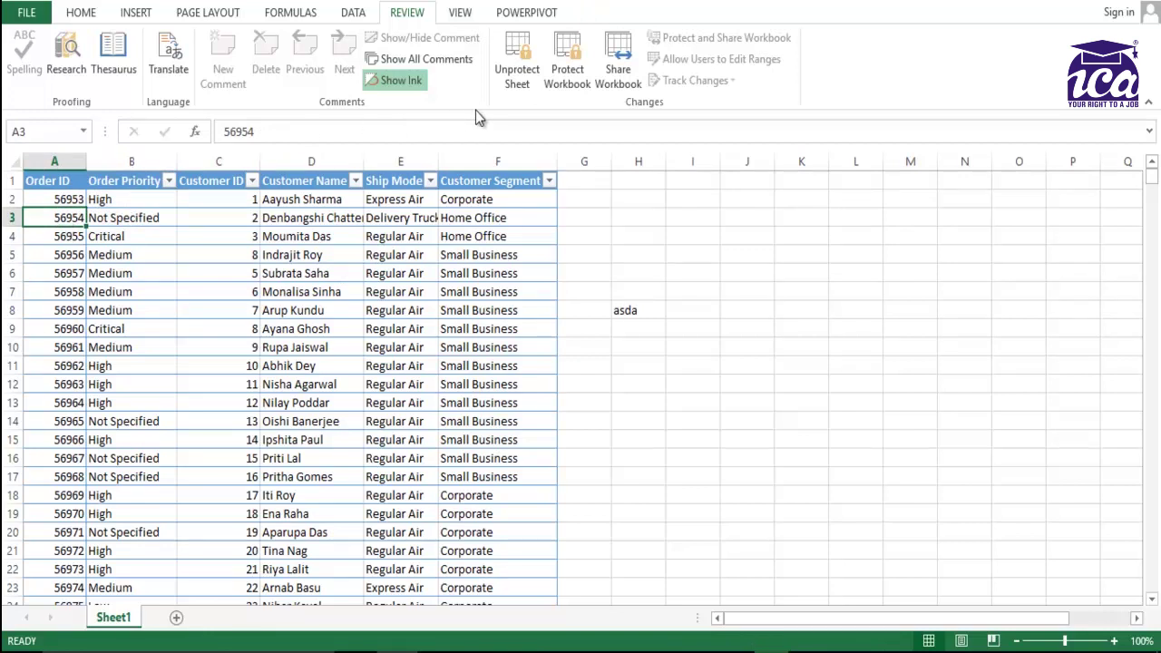
pyautogui.click(43, 200)
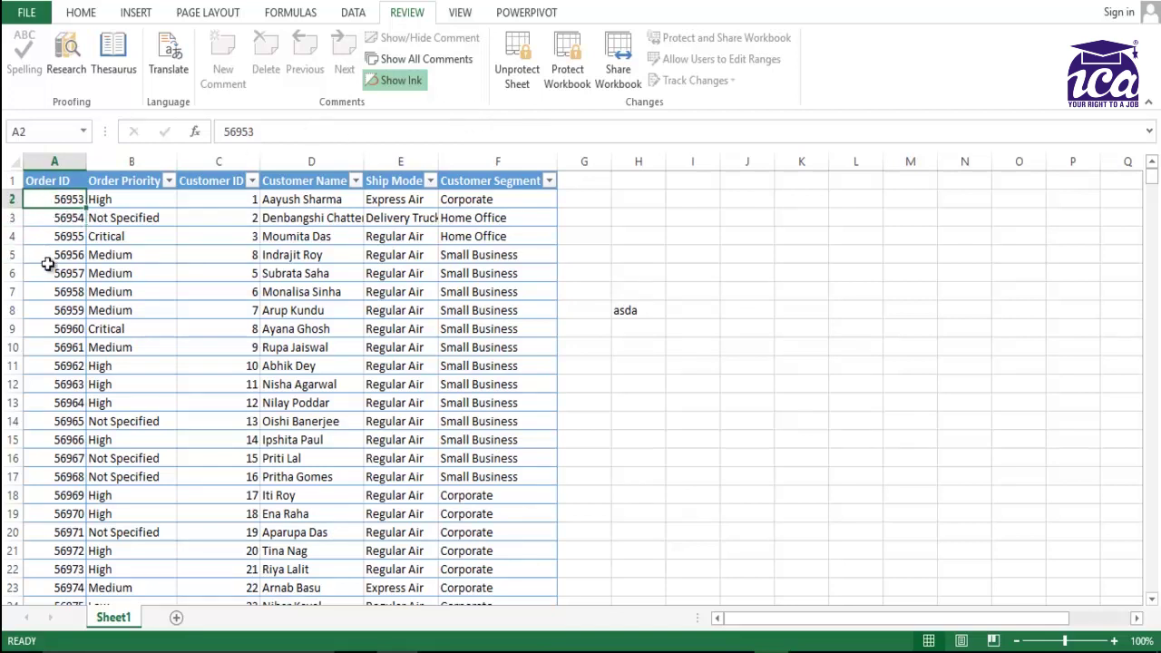
# Unlock the Mr A range with its password and change A2's Order ID to 12345.
pyautogui.press('F2')
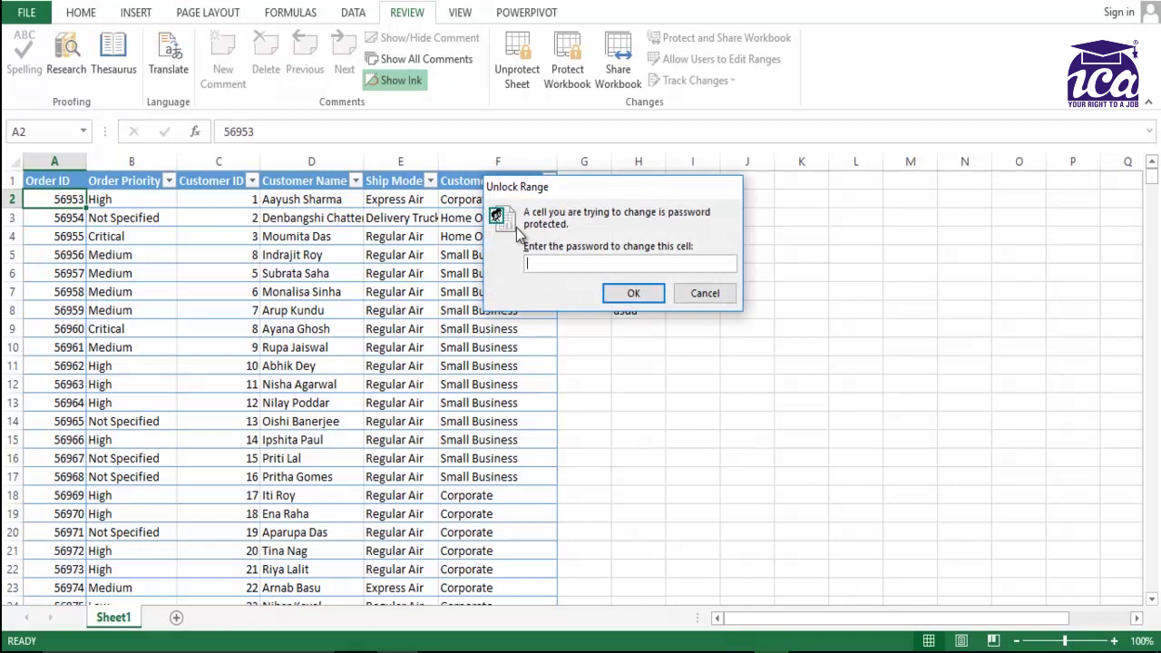
pyautogui.write('abc')
pyautogui.press('Return')
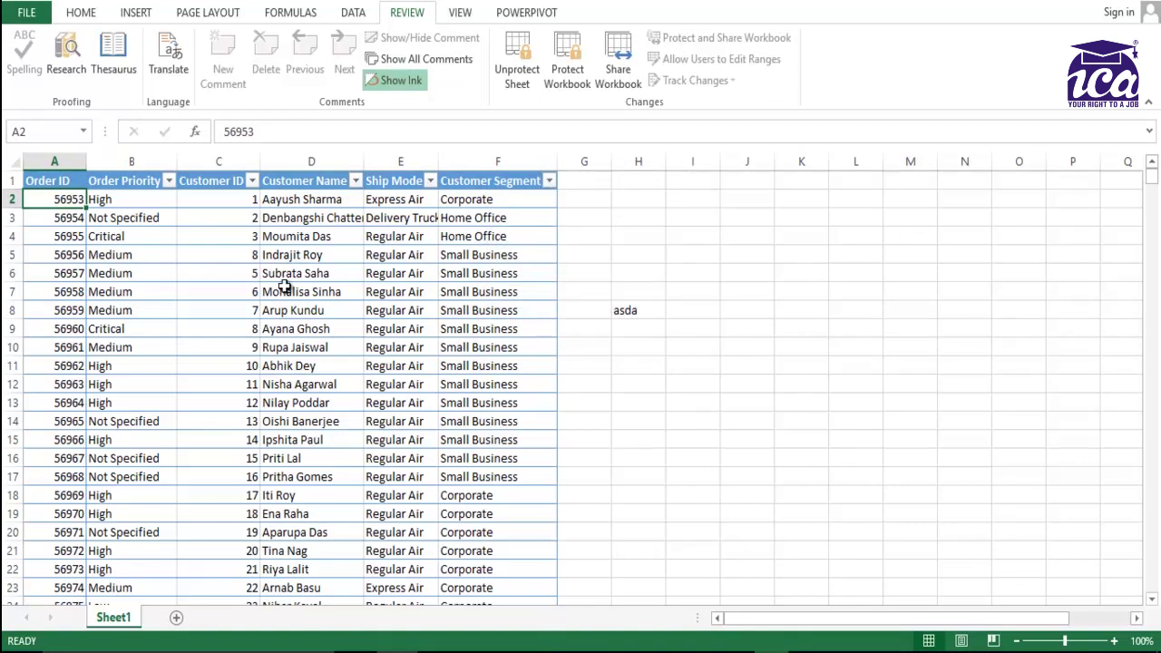
pyautogui.write('12345')
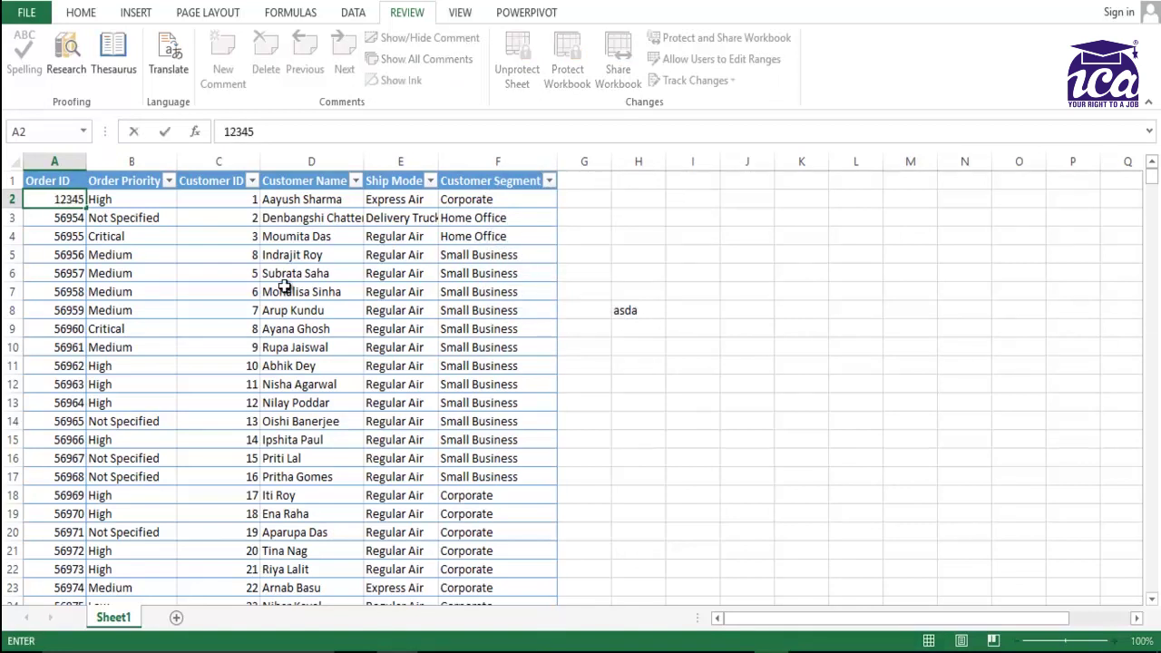
pyautogui.press('Return')
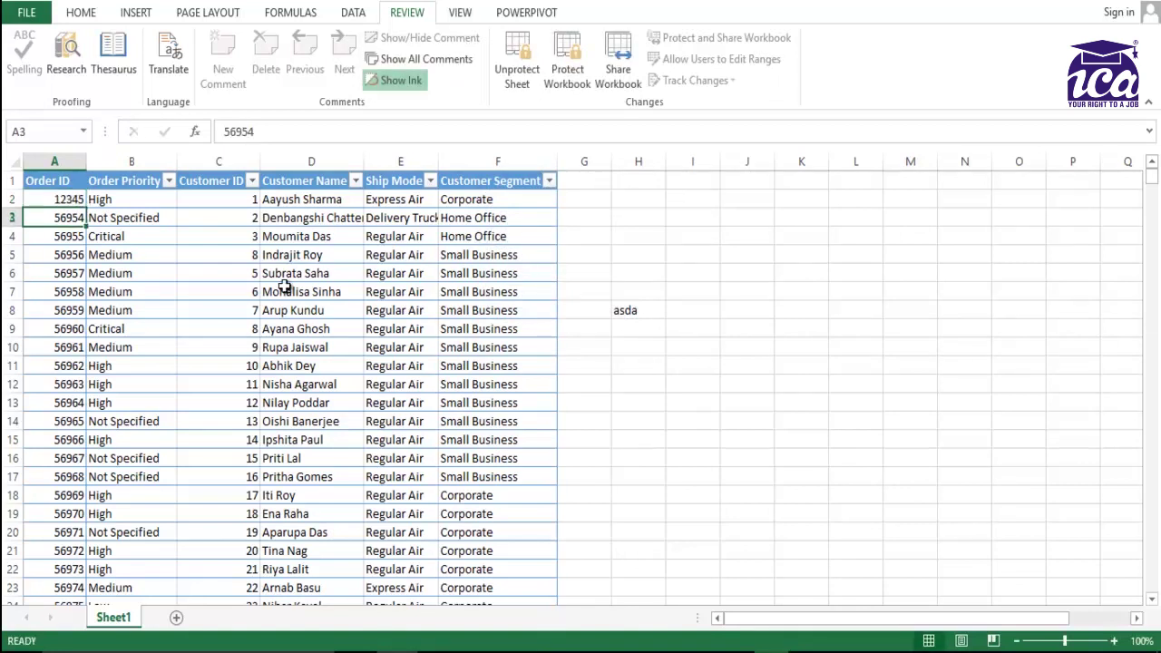
# Unlock the Order Priority range at B2 with the column B password after one rejected attempt.
pyautogui.press('Up')
pyautogui.press('Right')
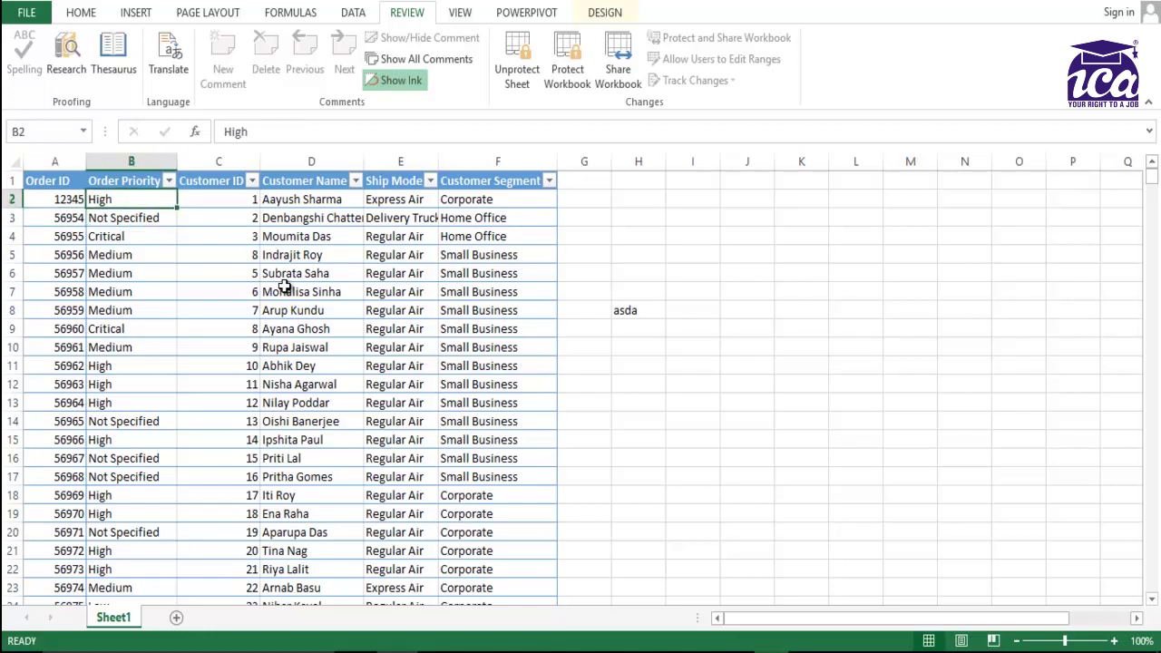
pyautogui.press('Right')
pyautogui.press('Left')
pyautogui.press('F2')
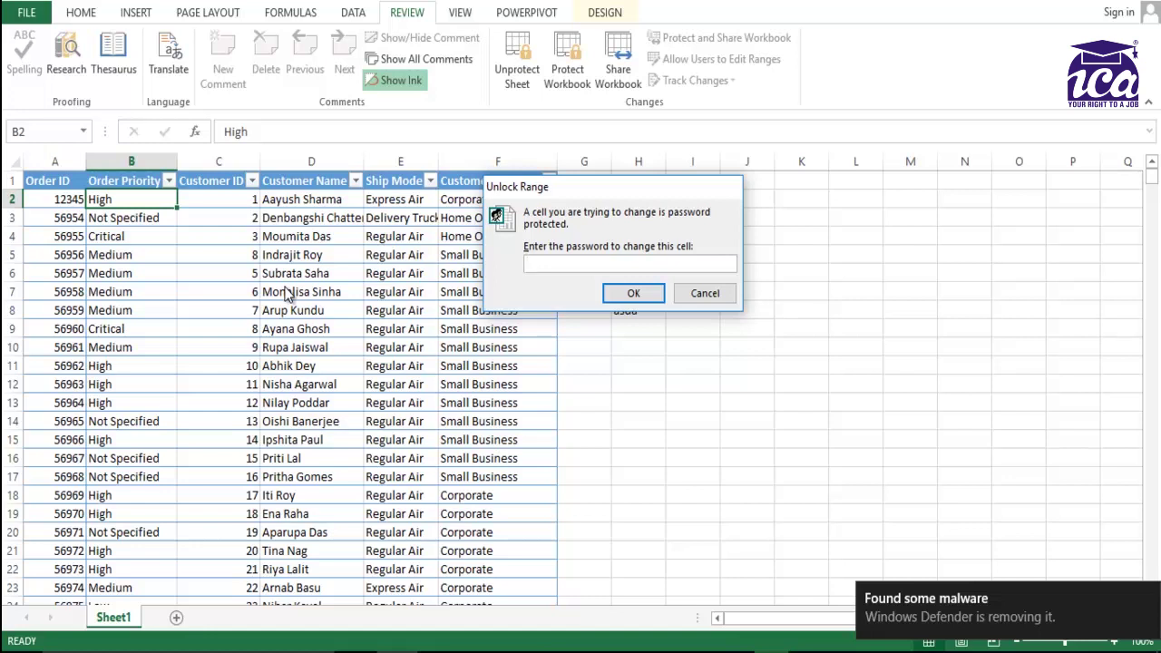
pyautogui.write('123')
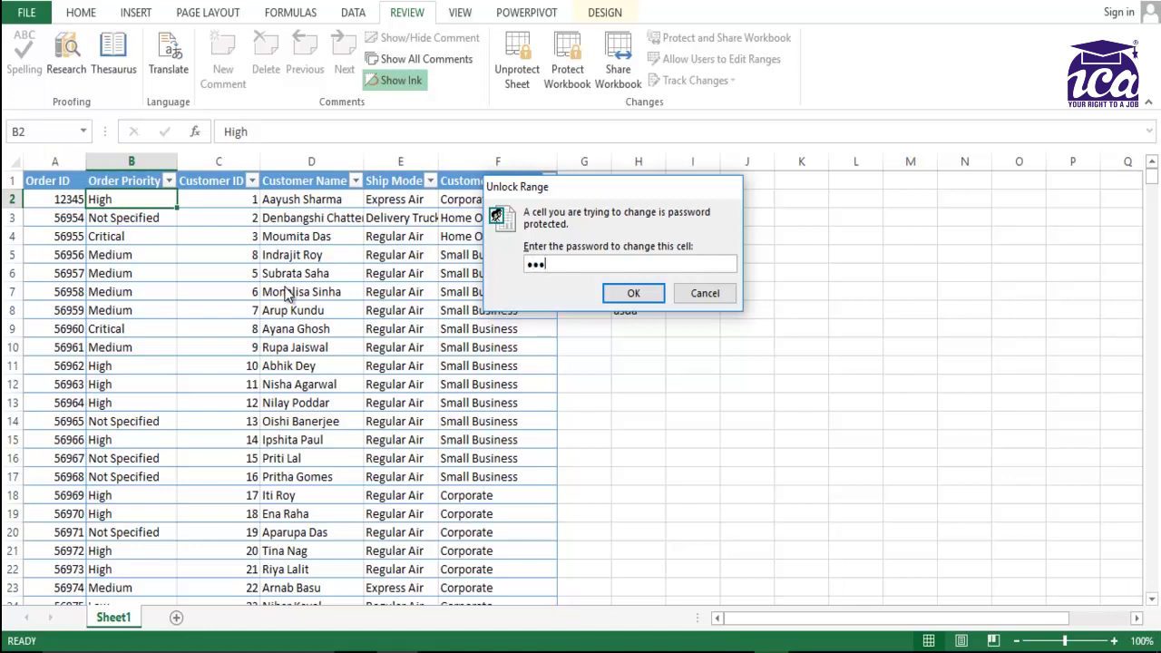
pyautogui.press('Return')
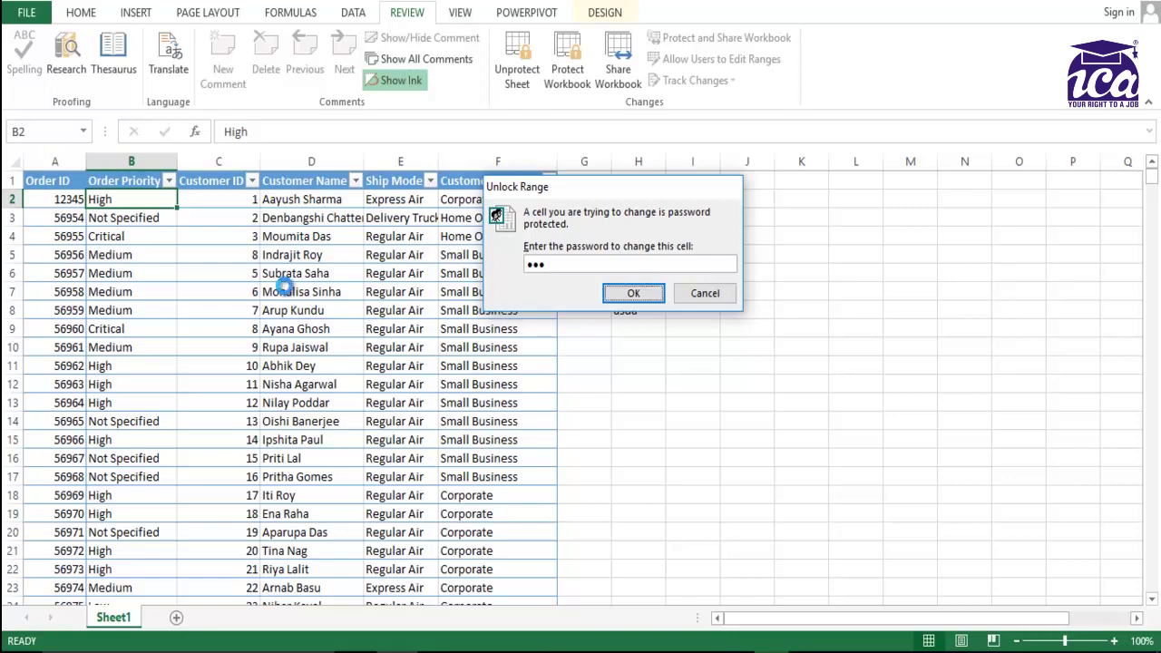
pyautogui.press('Return')
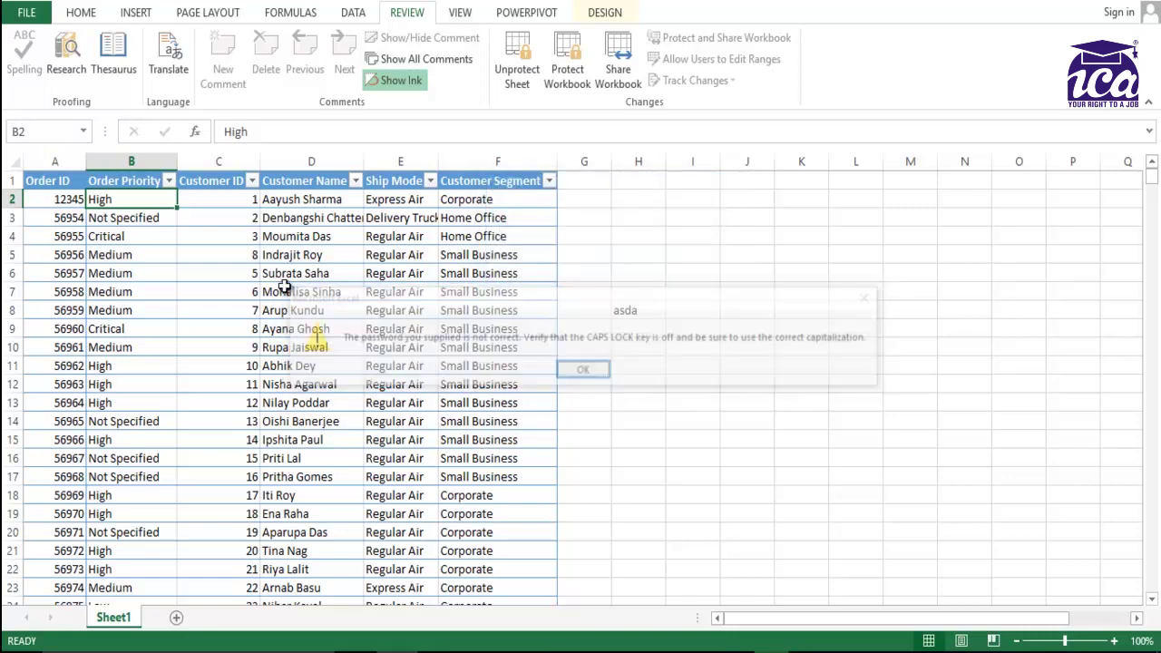
pyautogui.press('F2')
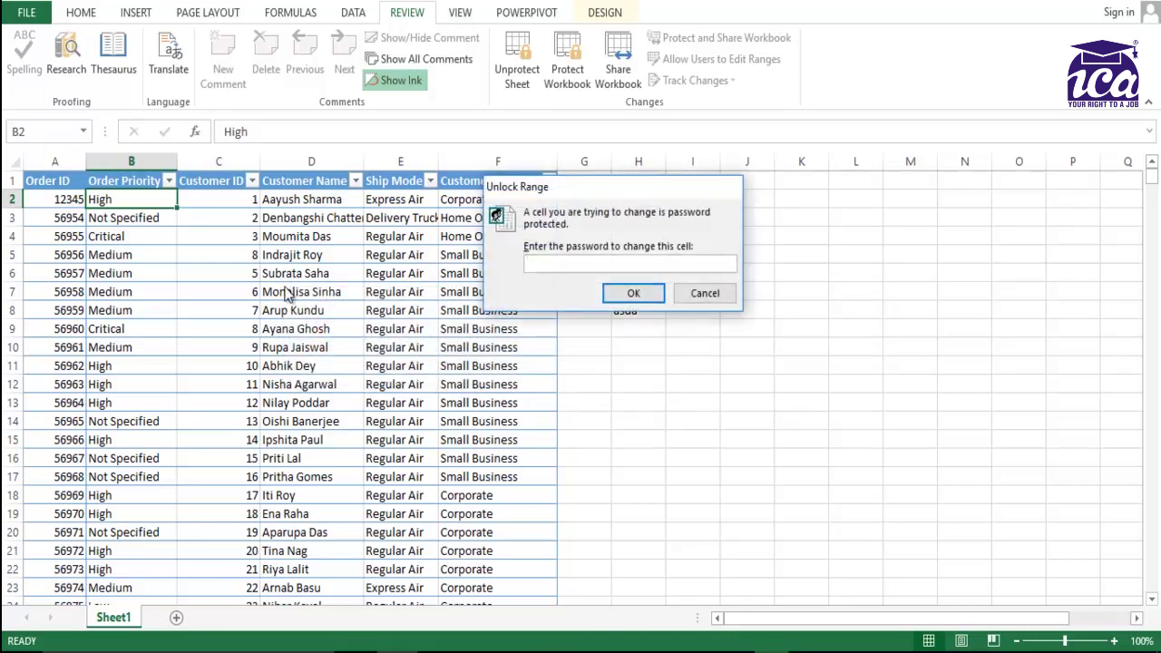
pyautogui.write('123')
pyautogui.press('Return')
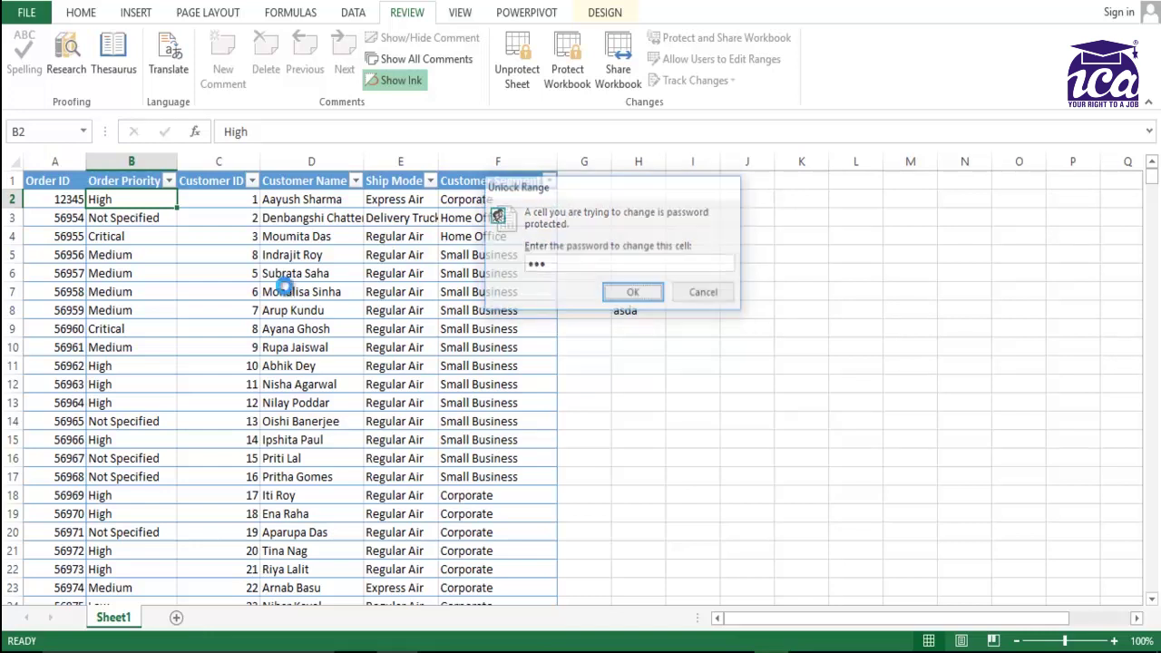
# Change the first Order Priority in B2 from High to A and check it.
pyautogui.press('Down')
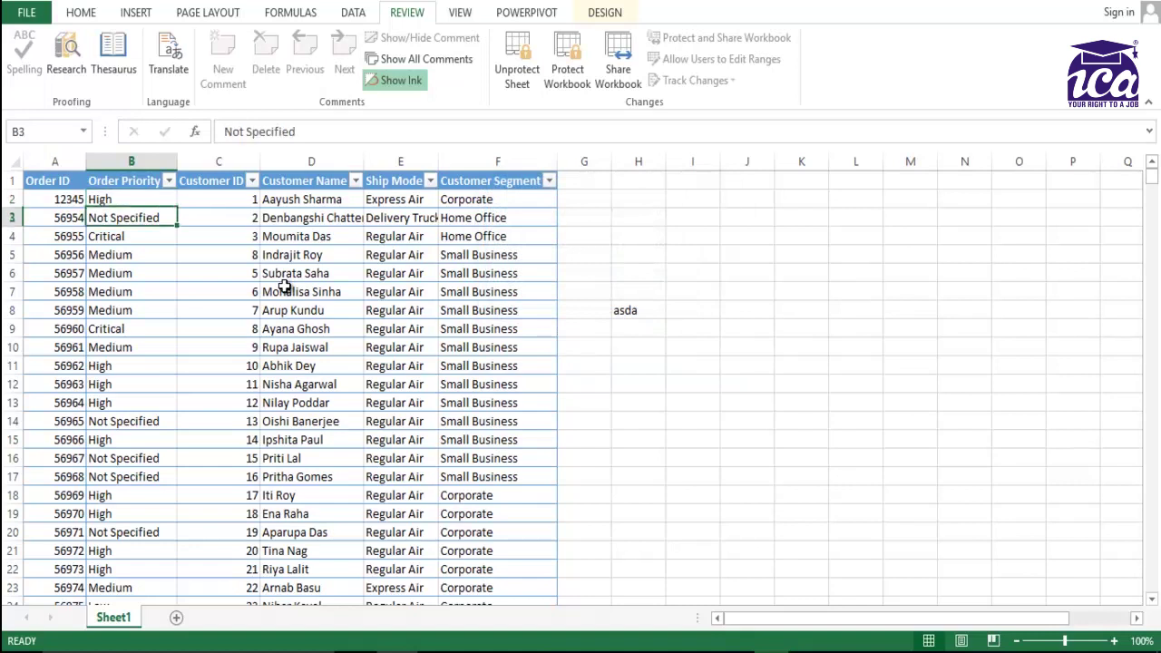
pyautogui.press('Up')
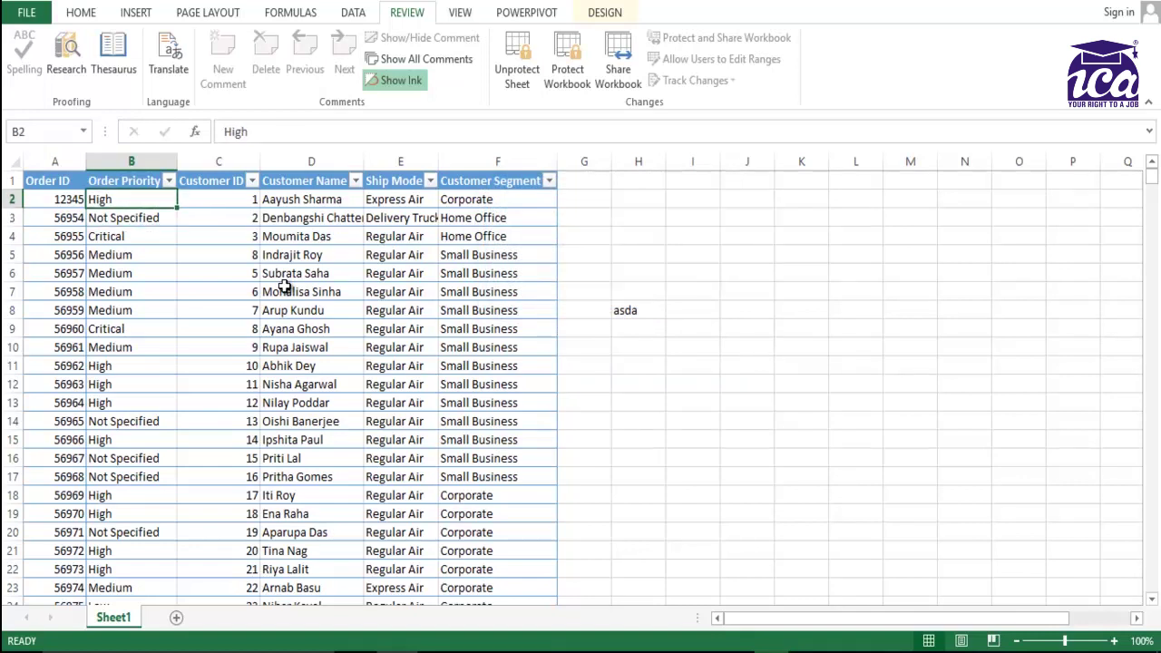
pyautogui.press('Down')
pyautogui.press('Up')
pyautogui.write('A')
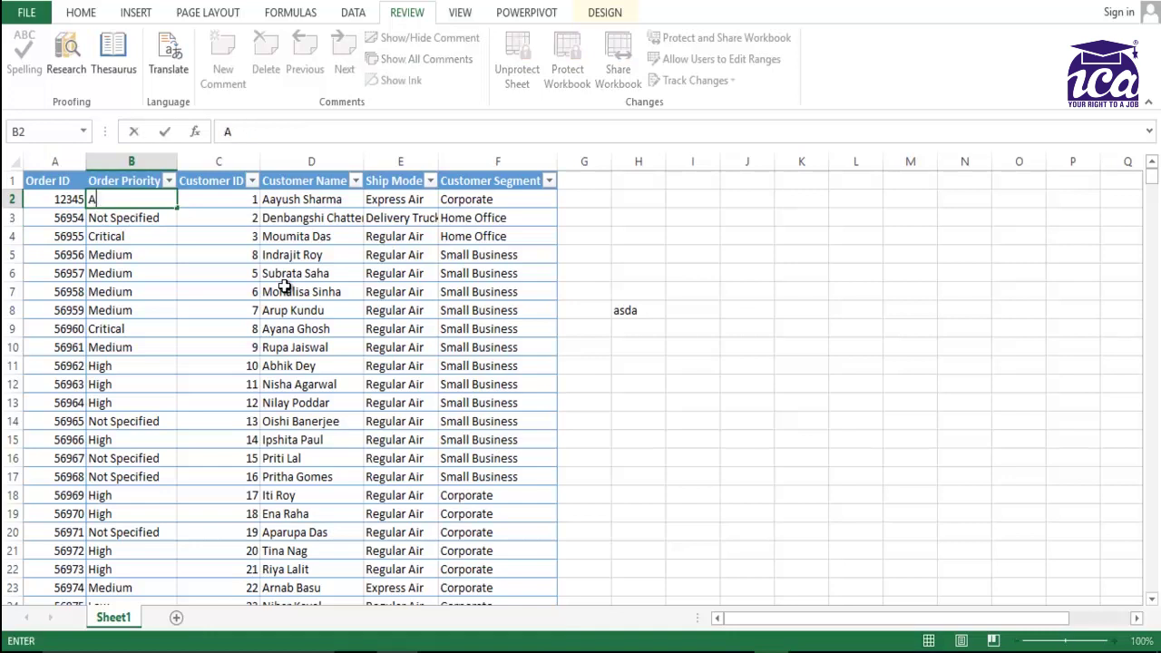
pyautogui.press('Return')
pyautogui.press('Up')
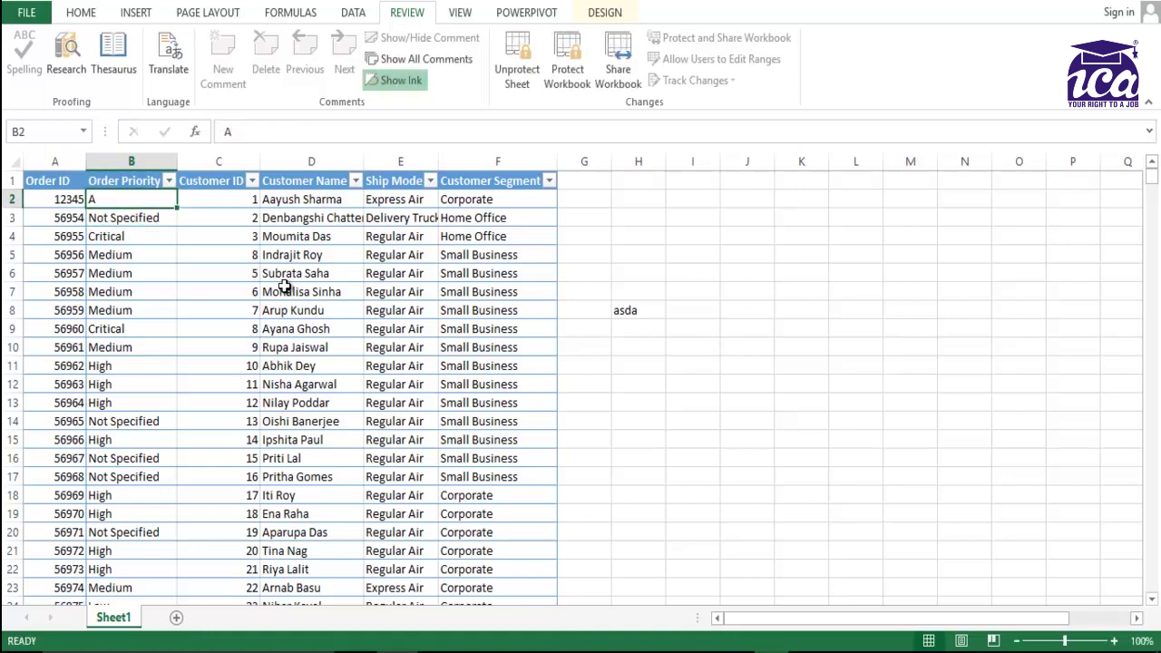